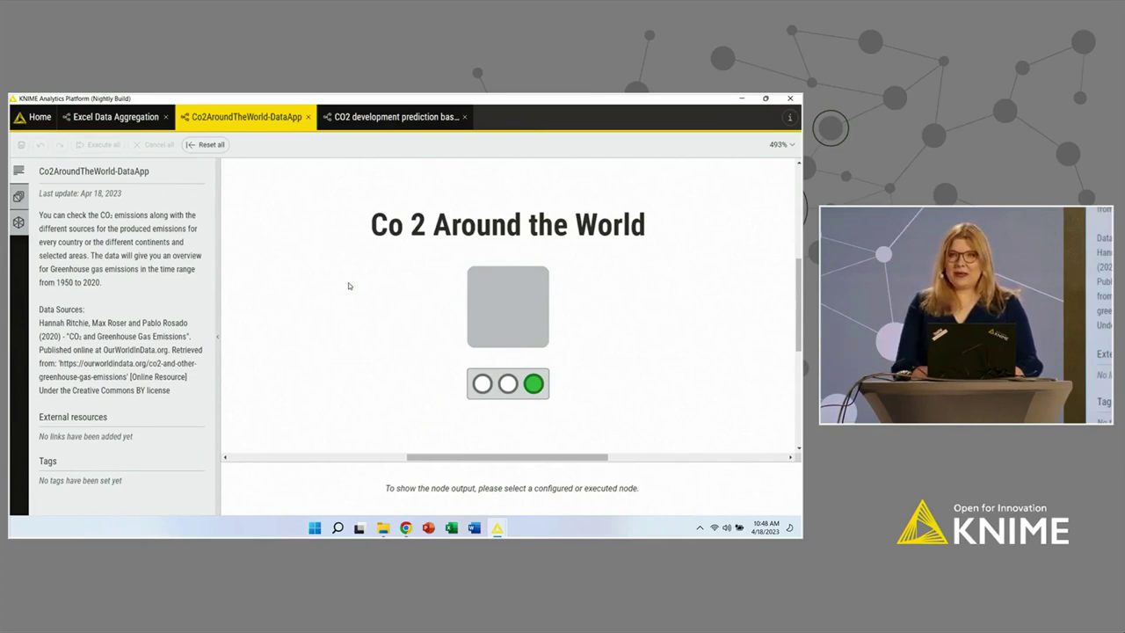
Step: Open the Co 2 Around the World component's view showing 2020 CO₂ emissions by country
mouse_move(514, 307)
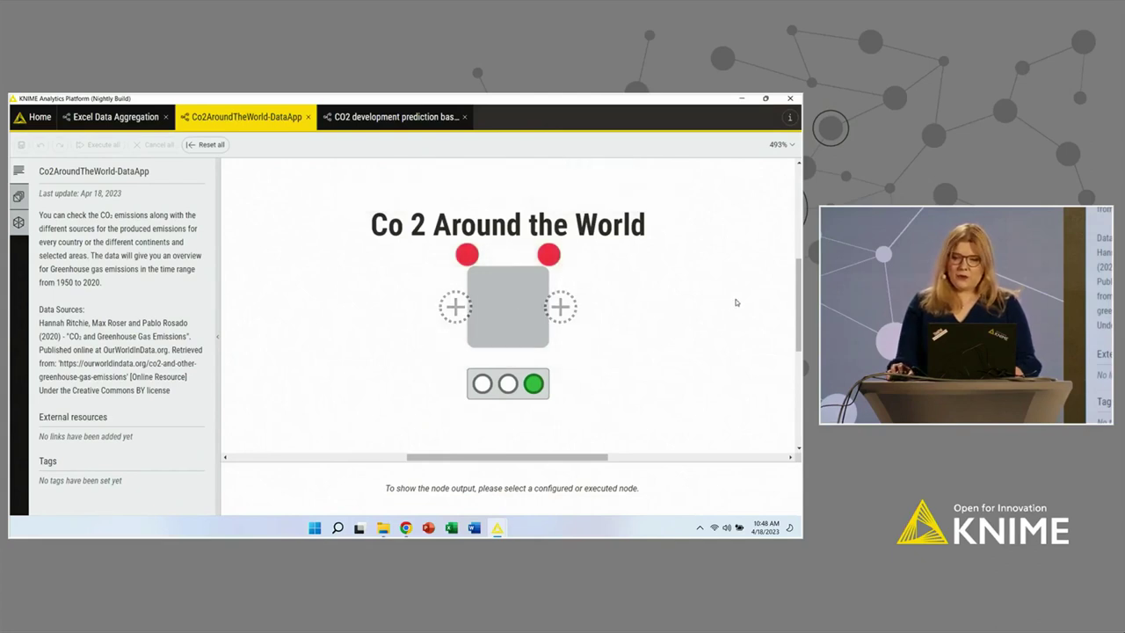
scroll(593, 228, "up", 1)
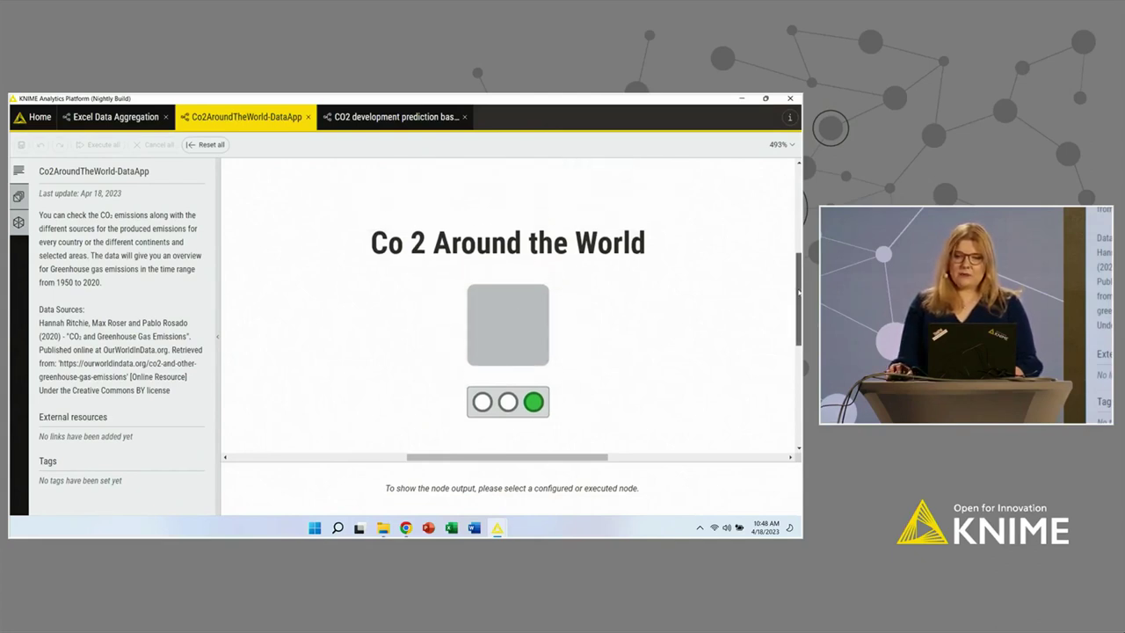
mouse_move(573, 267)
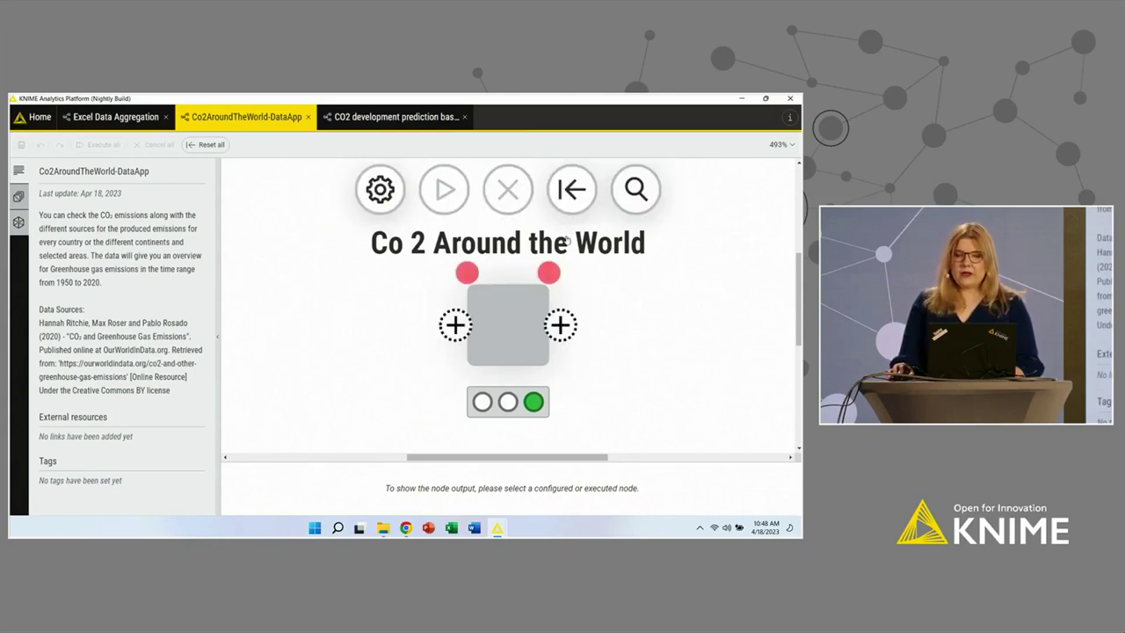
left_click(636, 189)
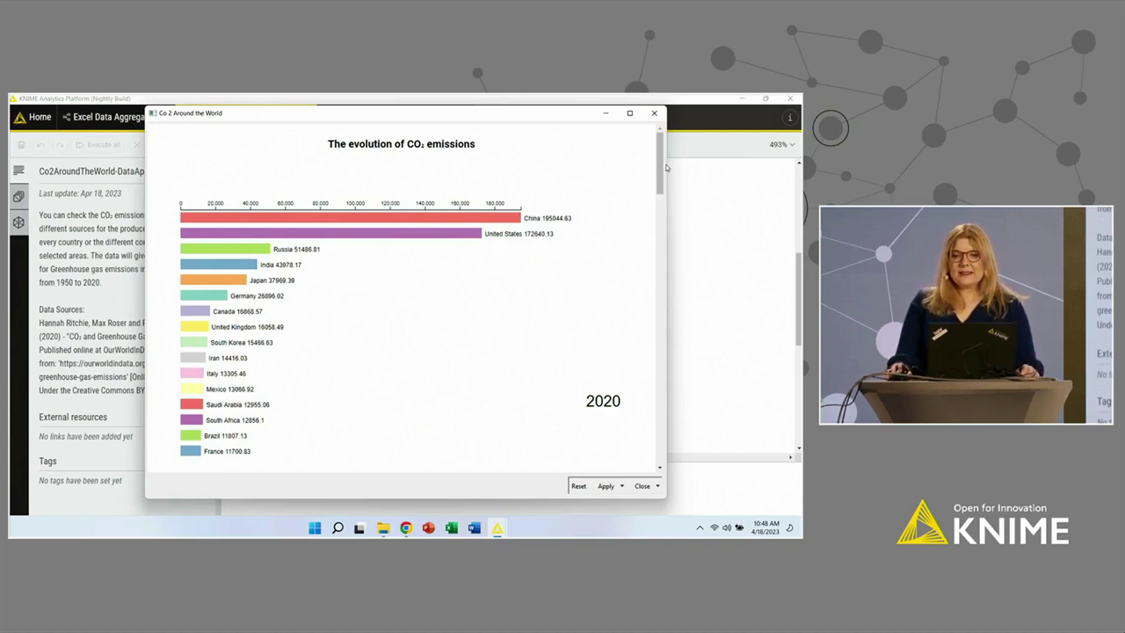
Step: Explore the data app: start the year range at 2001 and show European Union (27) in absolute values
left_click_drag(660, 165, 673, 360)
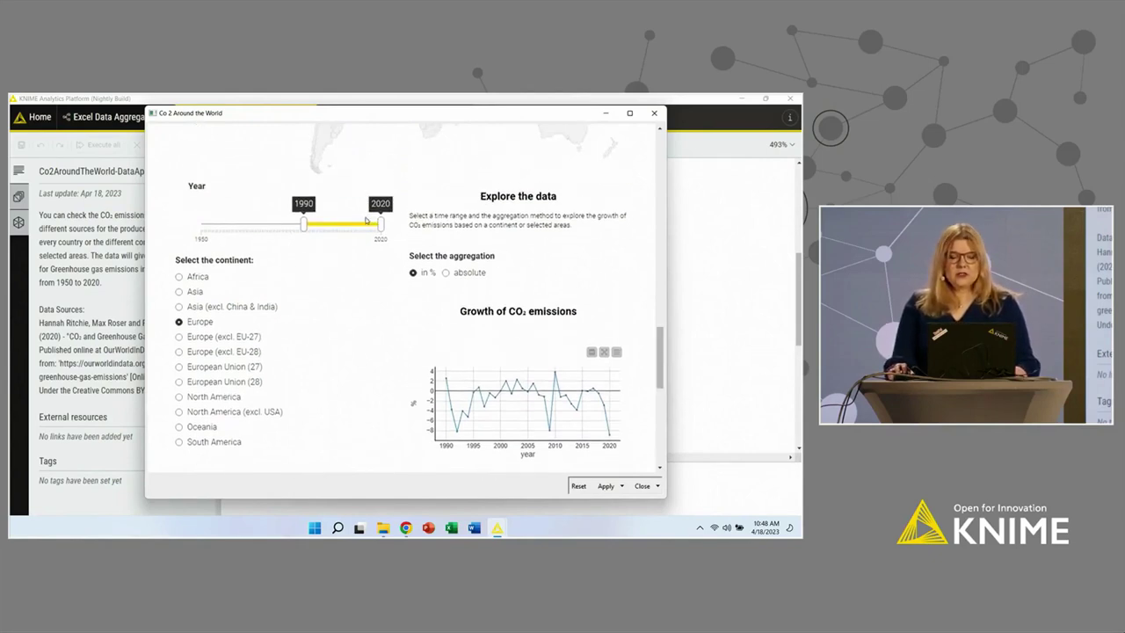
left_click_drag(304, 224, 331, 225)
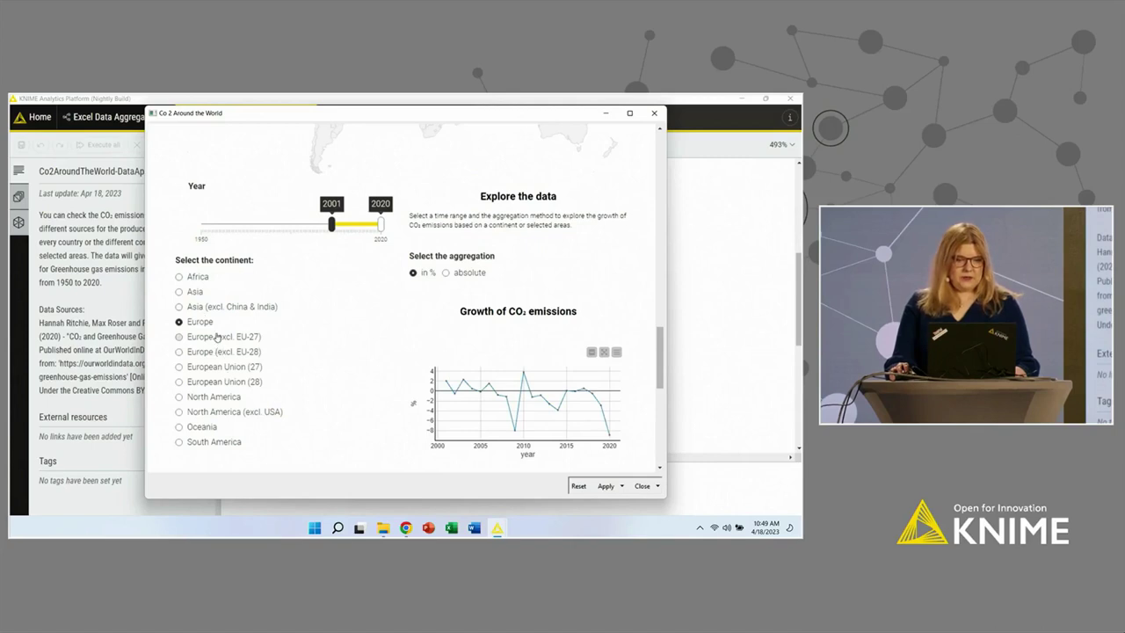
left_click(225, 366)
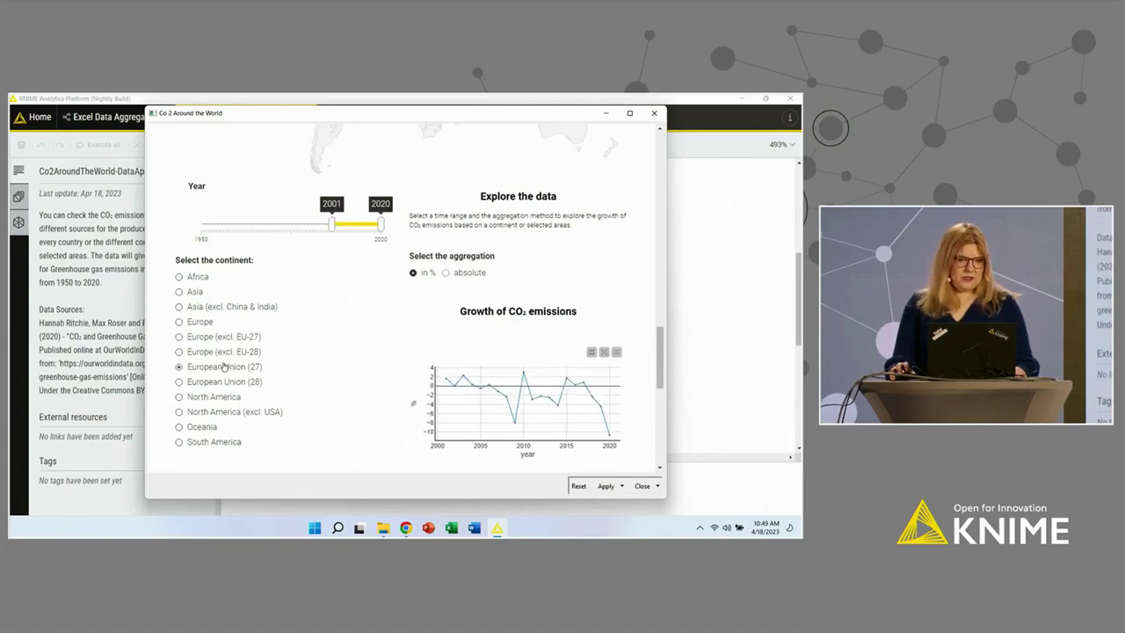
left_click(432, 273)
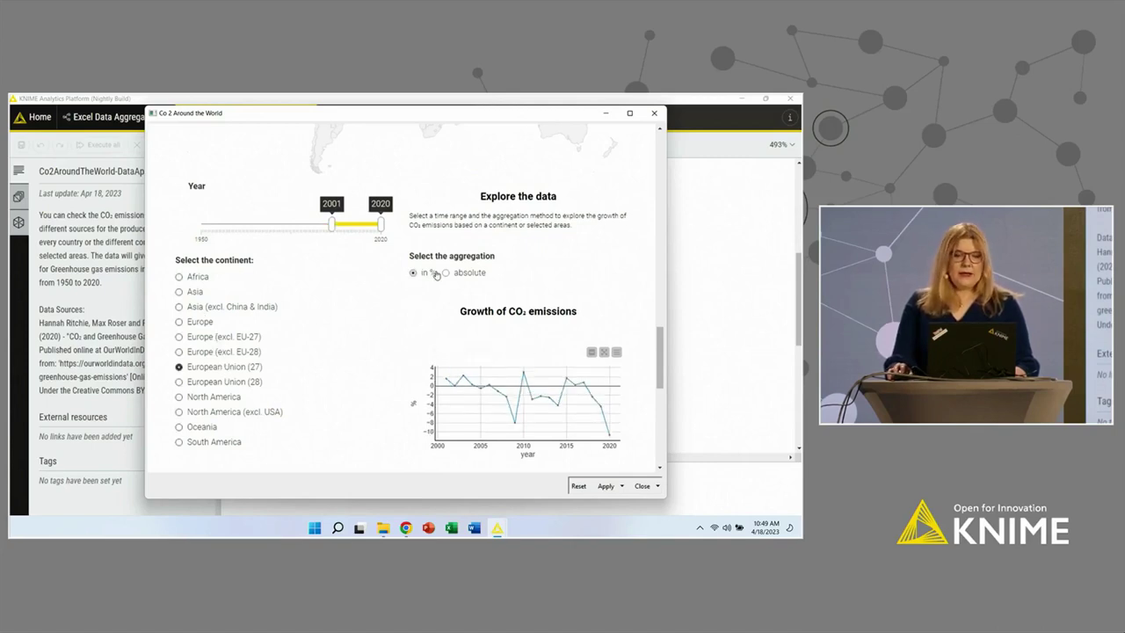
left_click(459, 273)
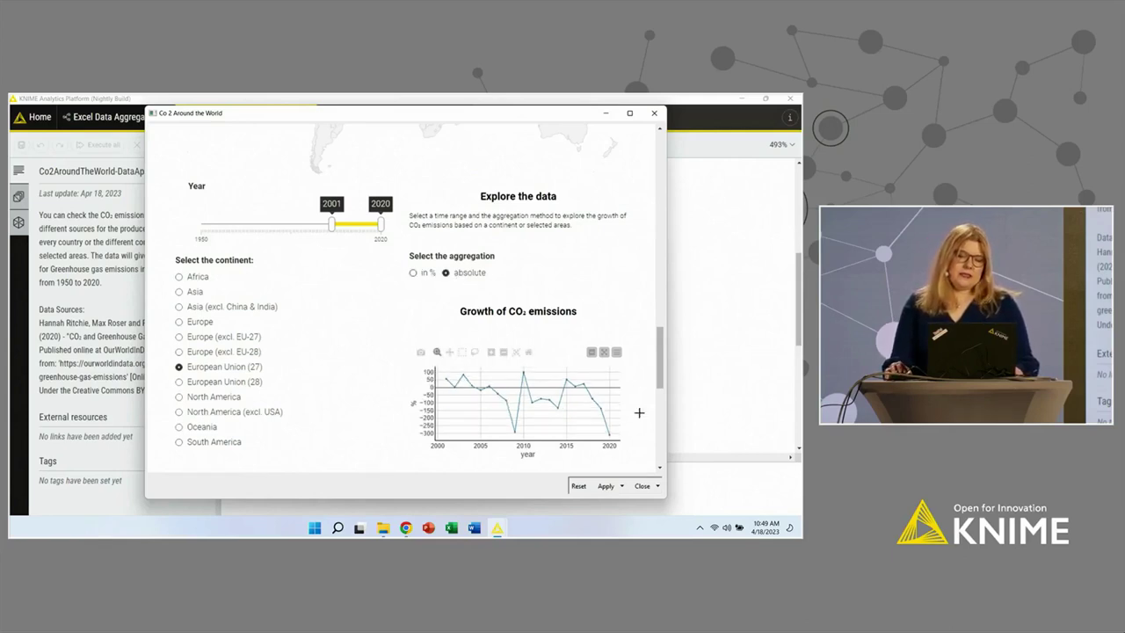
Step: Close the data app view, discard its changes, and return to the Home page
mouse_move(611, 436)
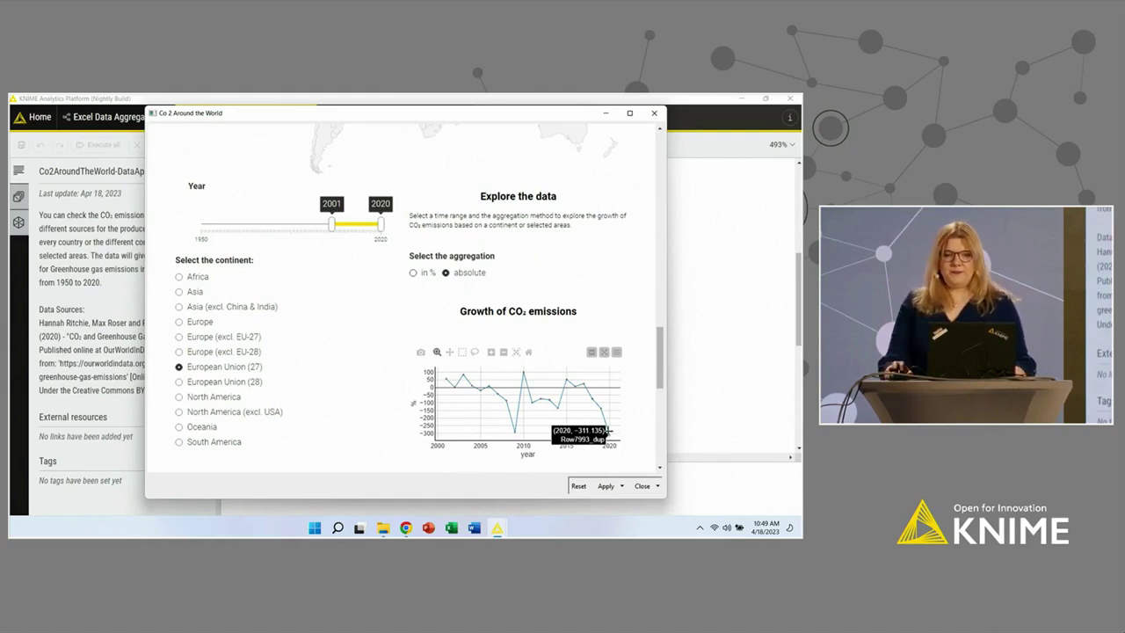
left_click(653, 113)
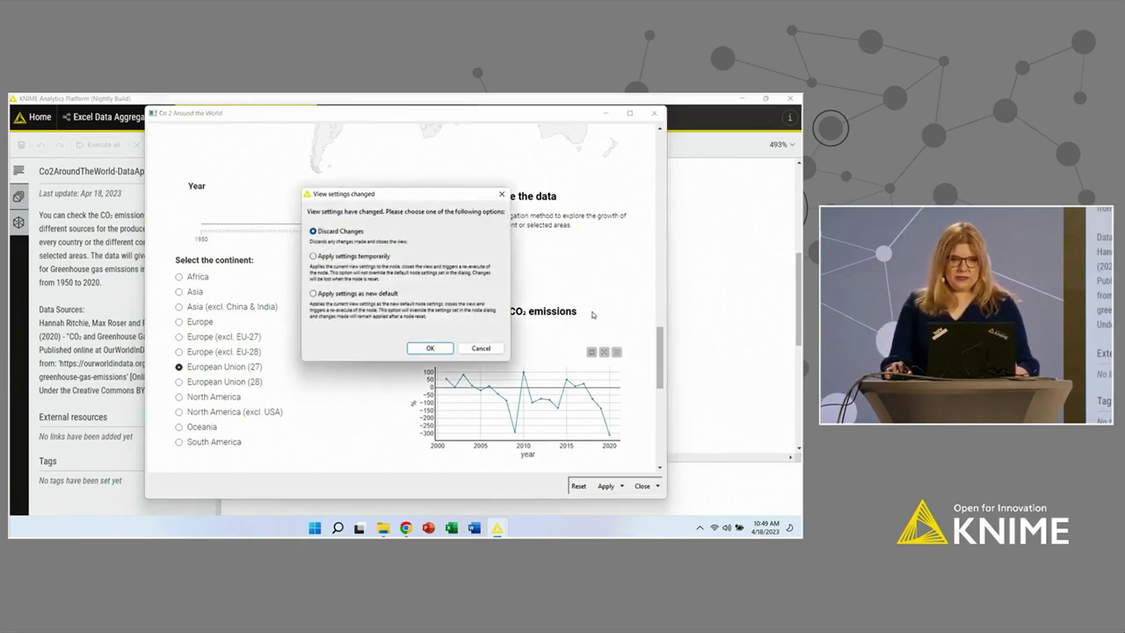
key("Return")
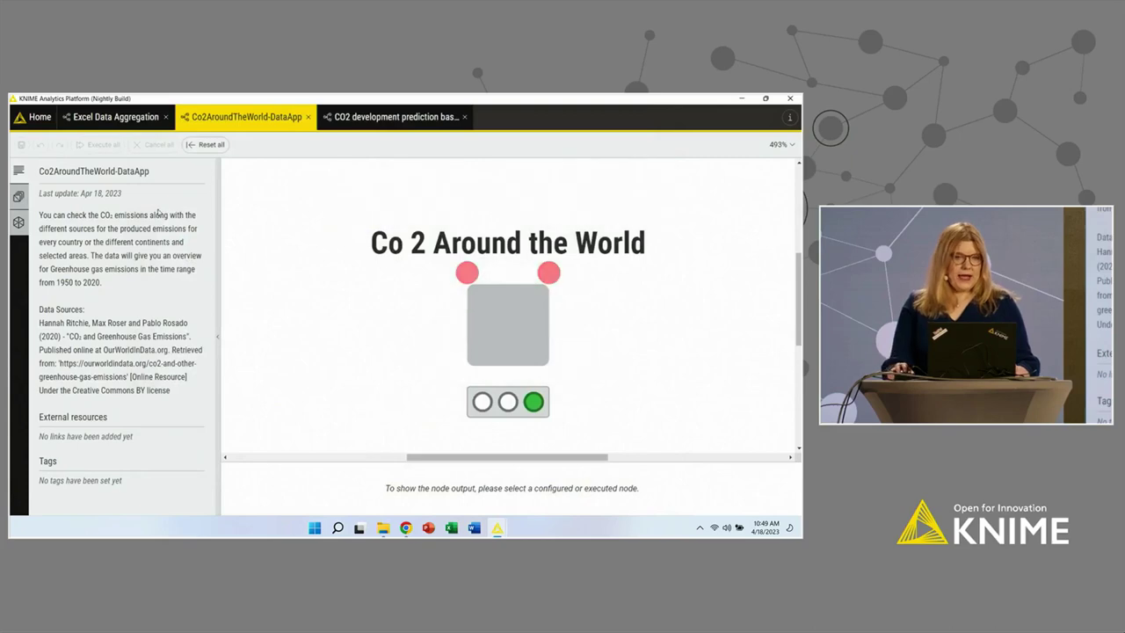
left_click(32, 118)
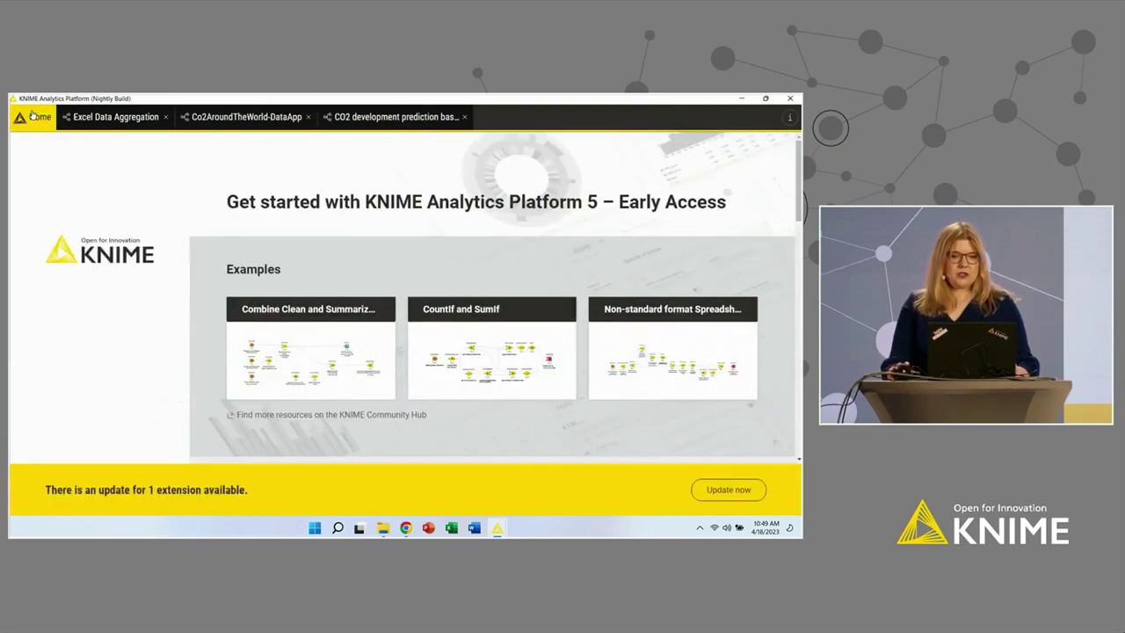
Step: Create a new workflow named KNIME_project in the local space
scroll(447, 316, "down", 2)
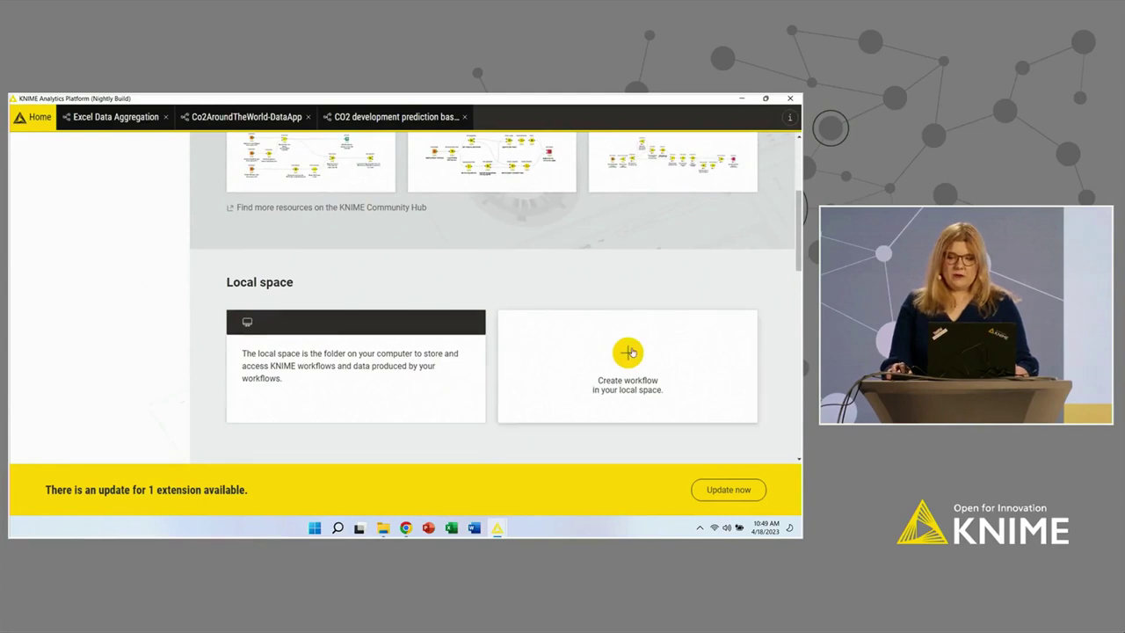
left_click(629, 351)
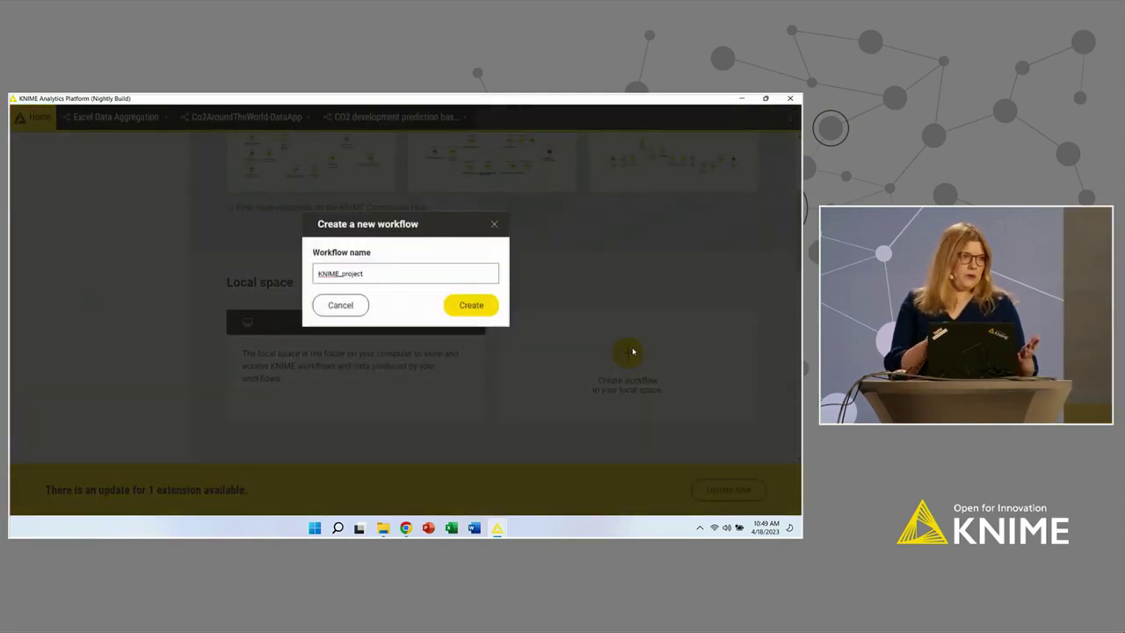
key("Return")
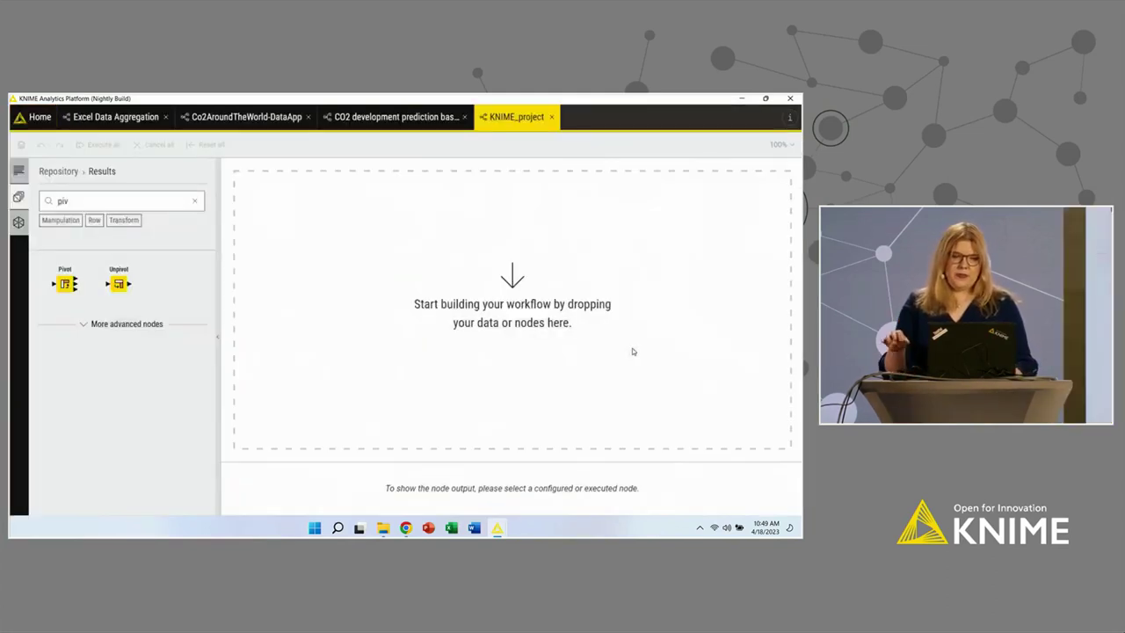
Step: Open the Co2BasedData folder in the space explorer to list its CSV files
left_click(196, 202)
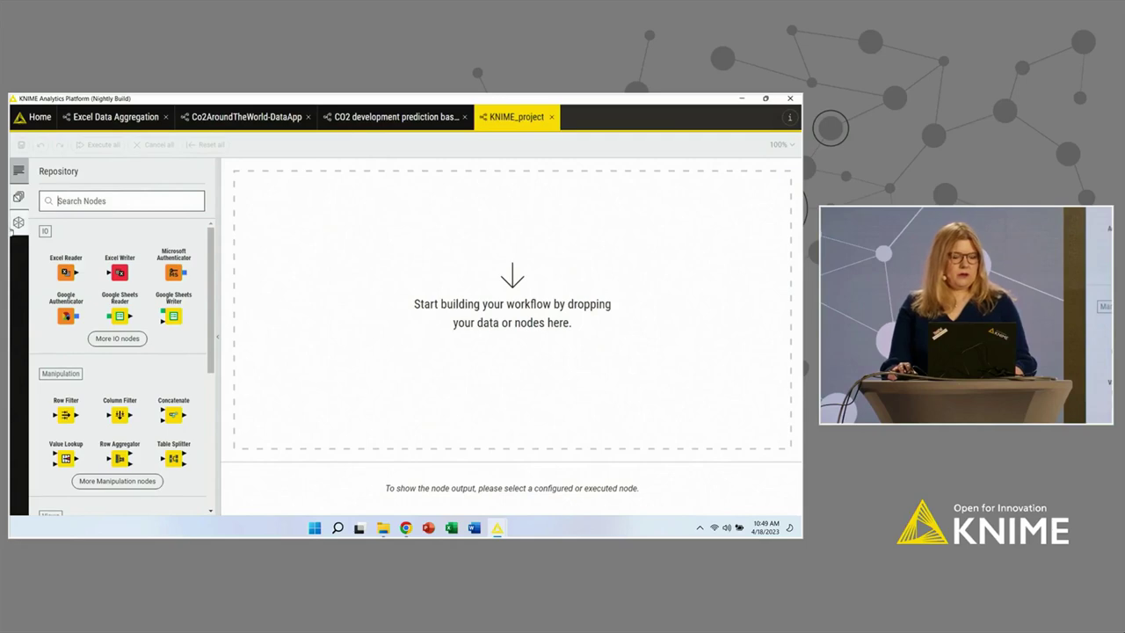
left_click(14, 224)
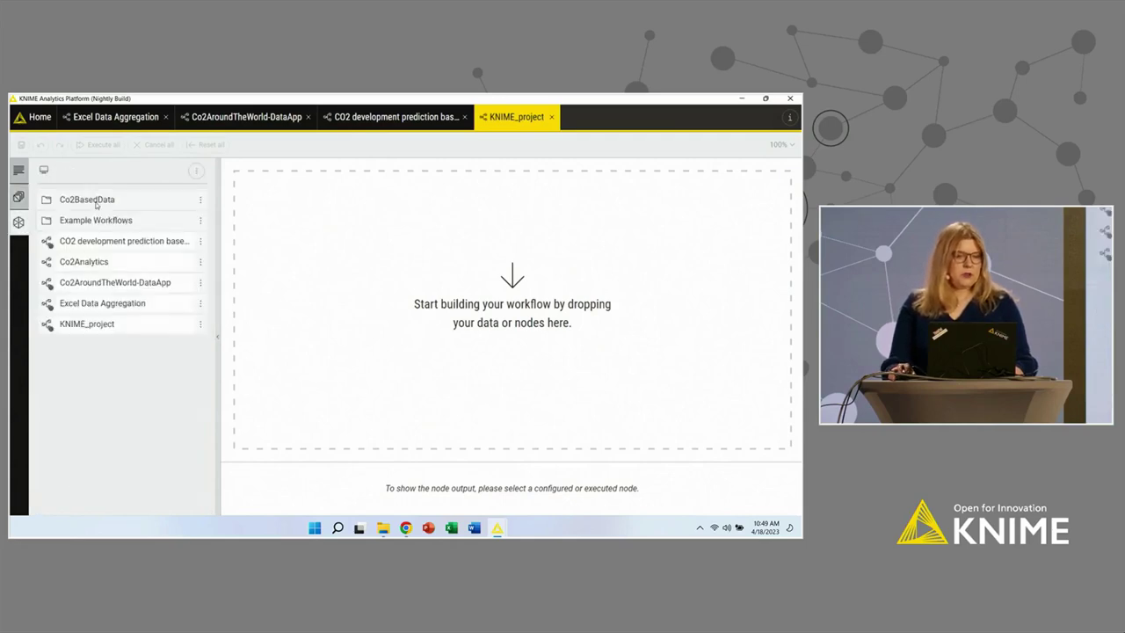
left_click(98, 200)
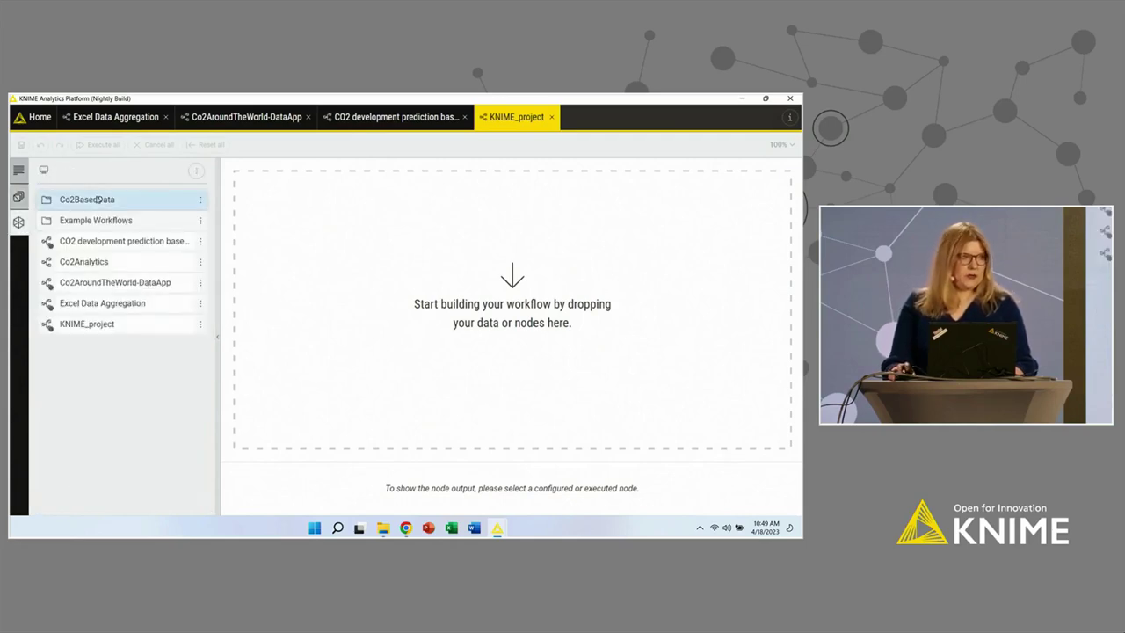
double_click(99, 199)
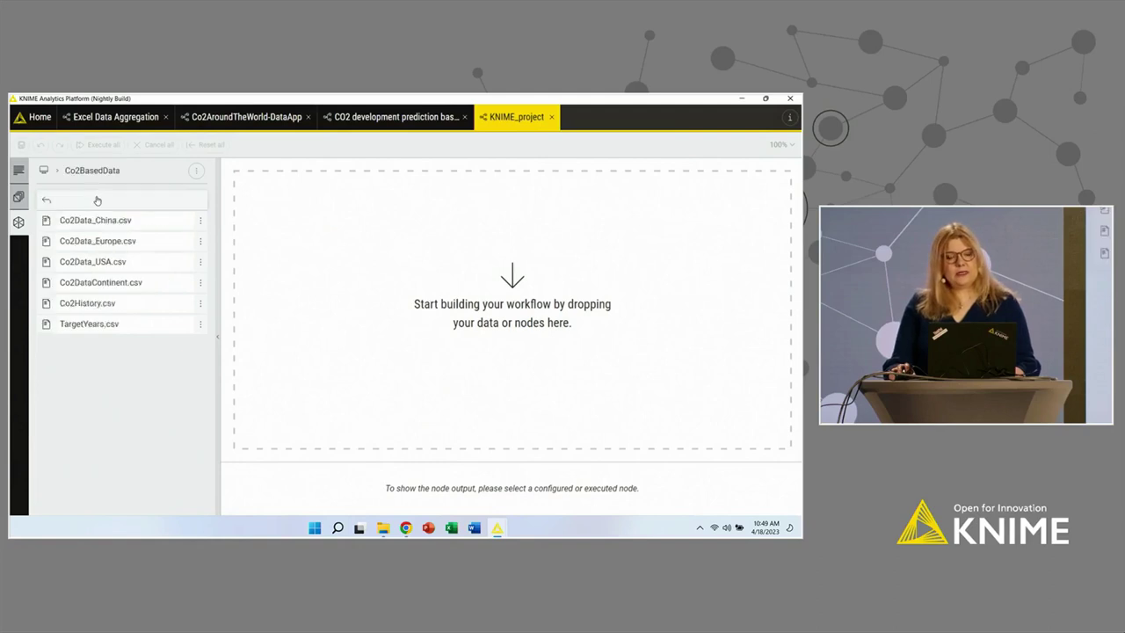
Step: Add and run a CSV Reader for Co2Data_Europe.csv, then filter its table to year 1980
left_click_drag(75, 244, 344, 245)
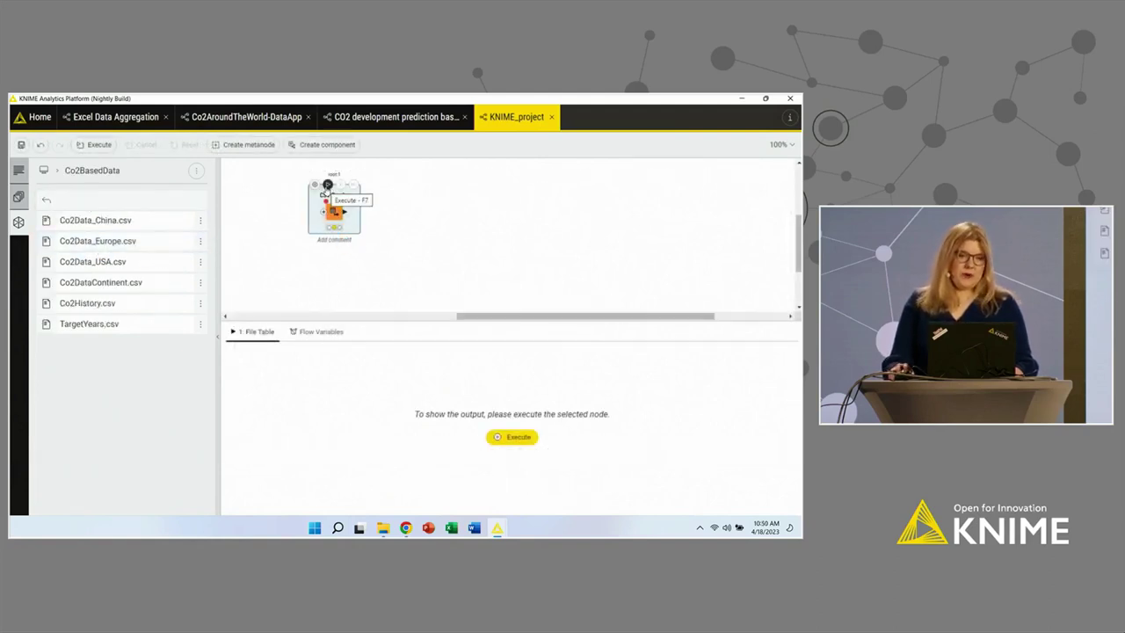
left_click(327, 185)
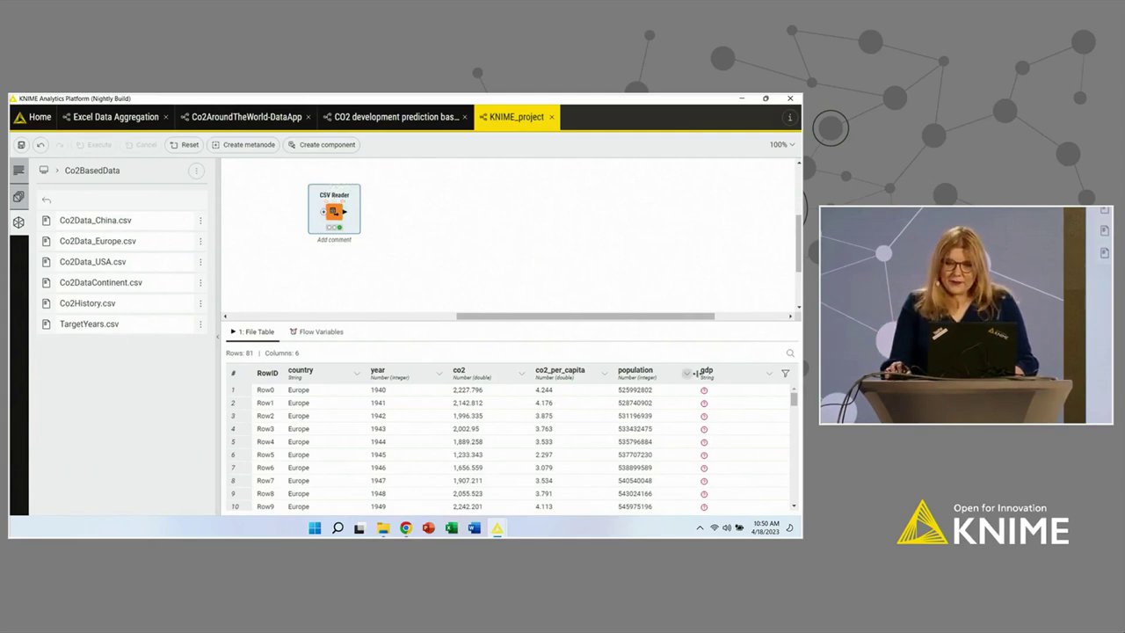
left_click(787, 374)
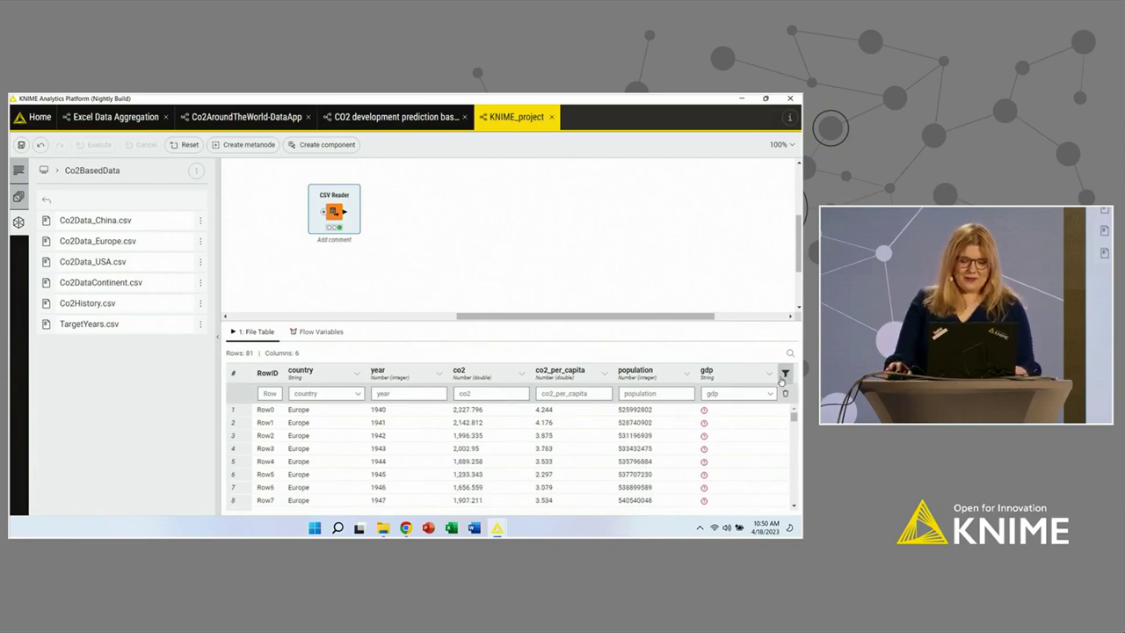
left_click(422, 397)
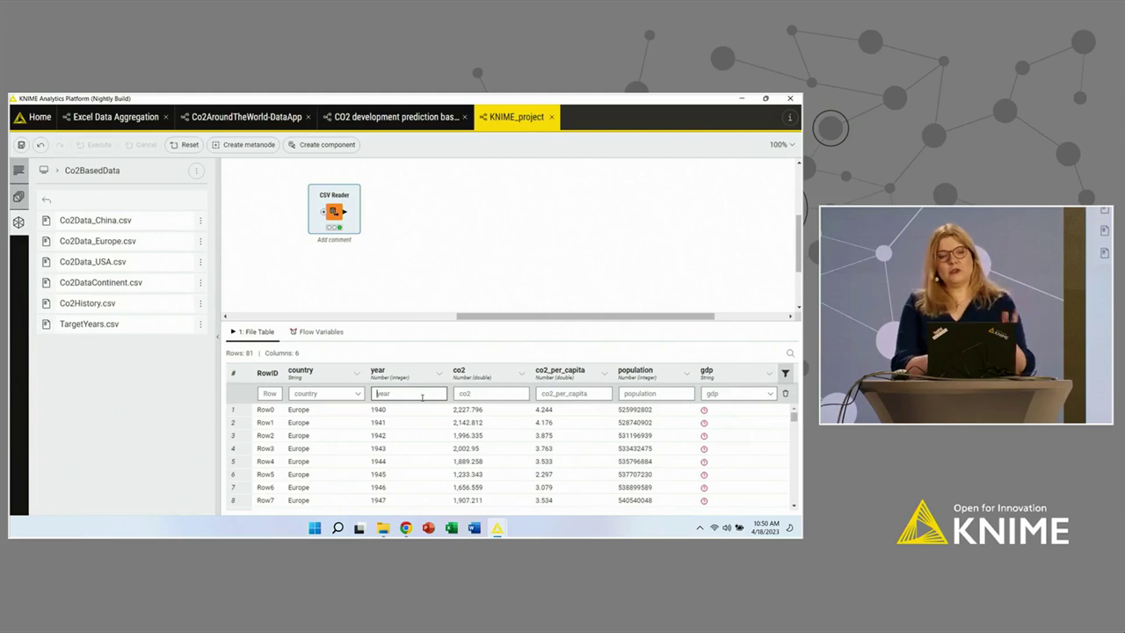
type("1")
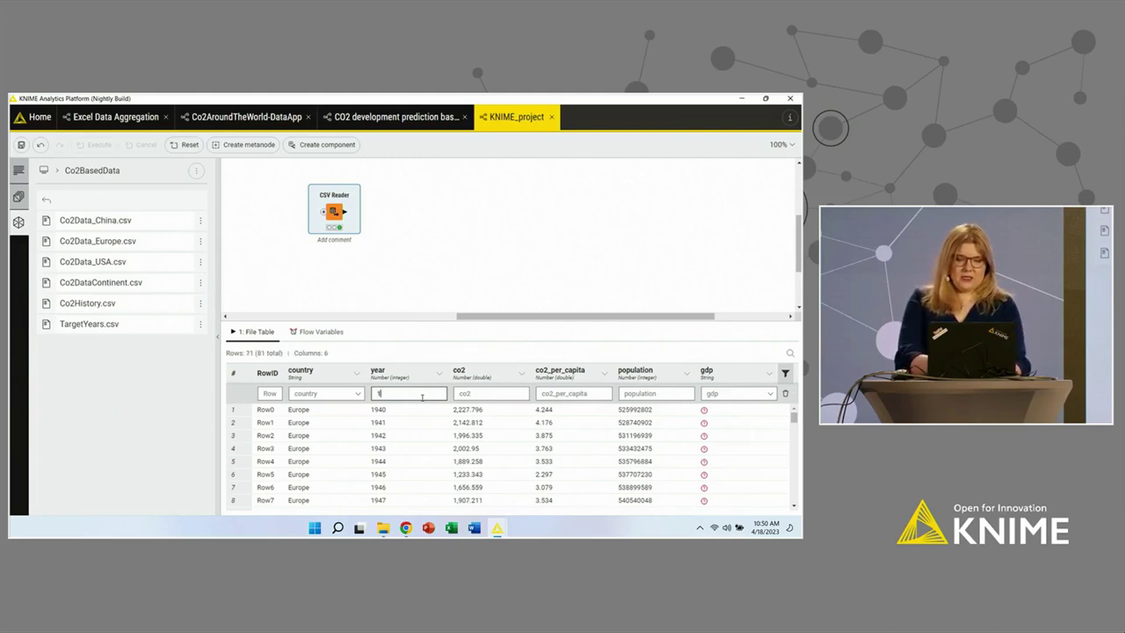
type("980")
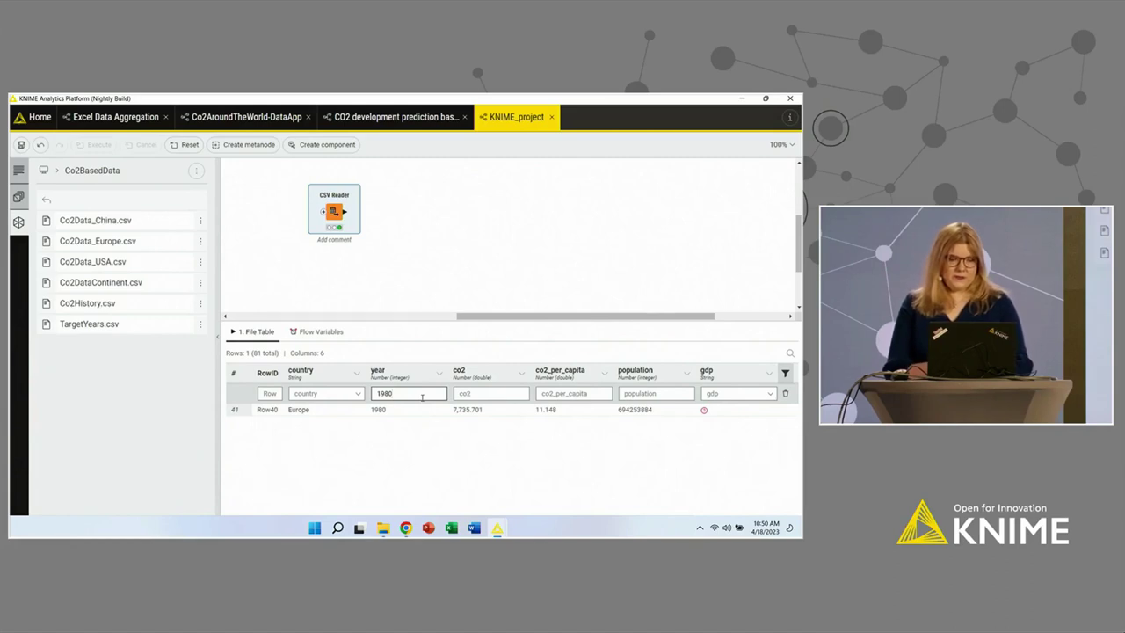
Step: Show the CSV Reader's description, then open the Node Repository
mouse_move(341, 221)
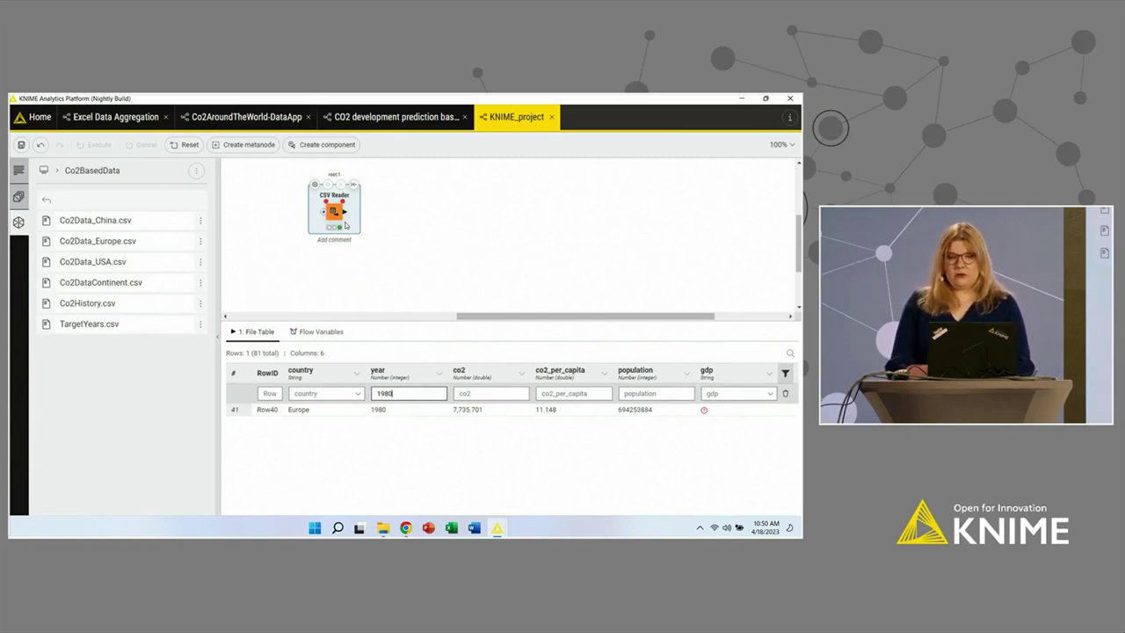
left_click(13, 172)
left_click(19, 221)
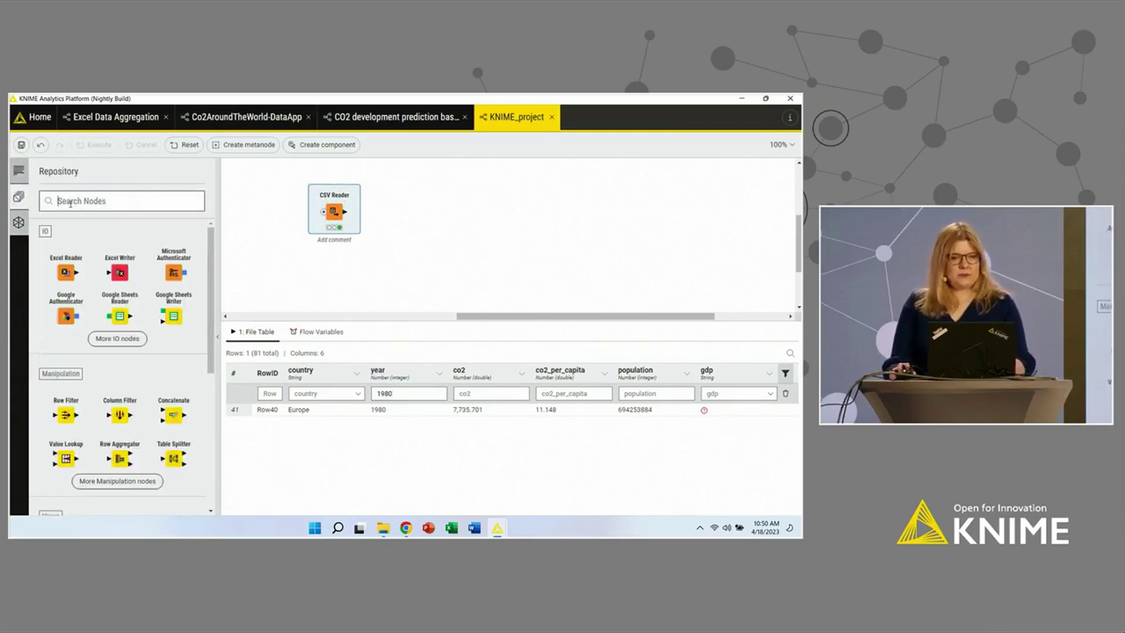
Step: Search 'split' and place a Table Splitter right of the CSV Reader
type("spli")
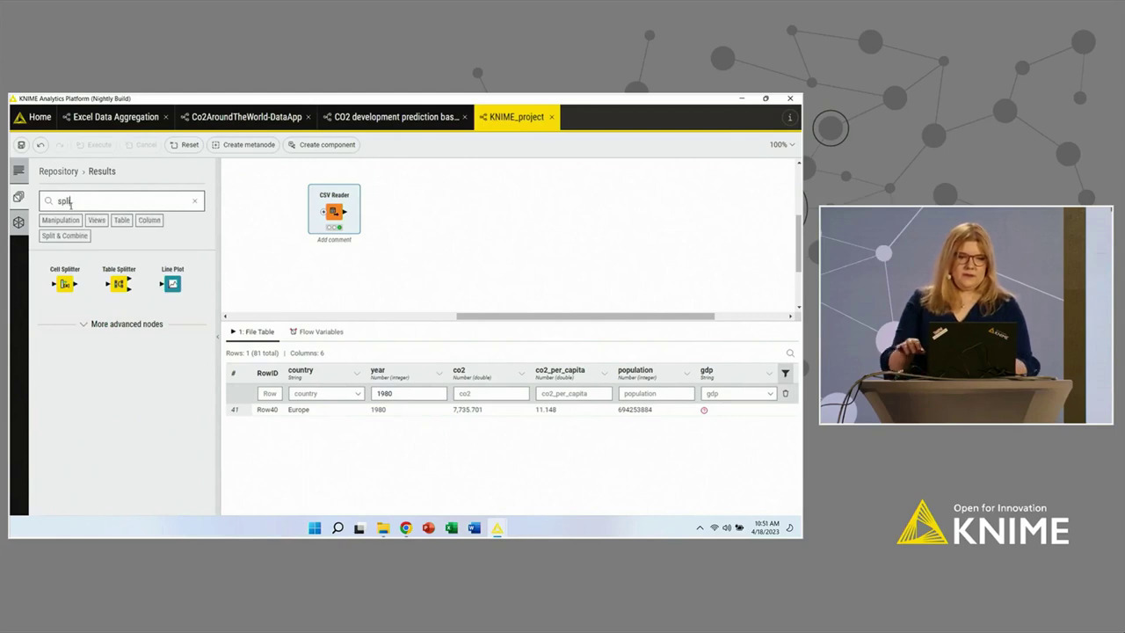
type("t")
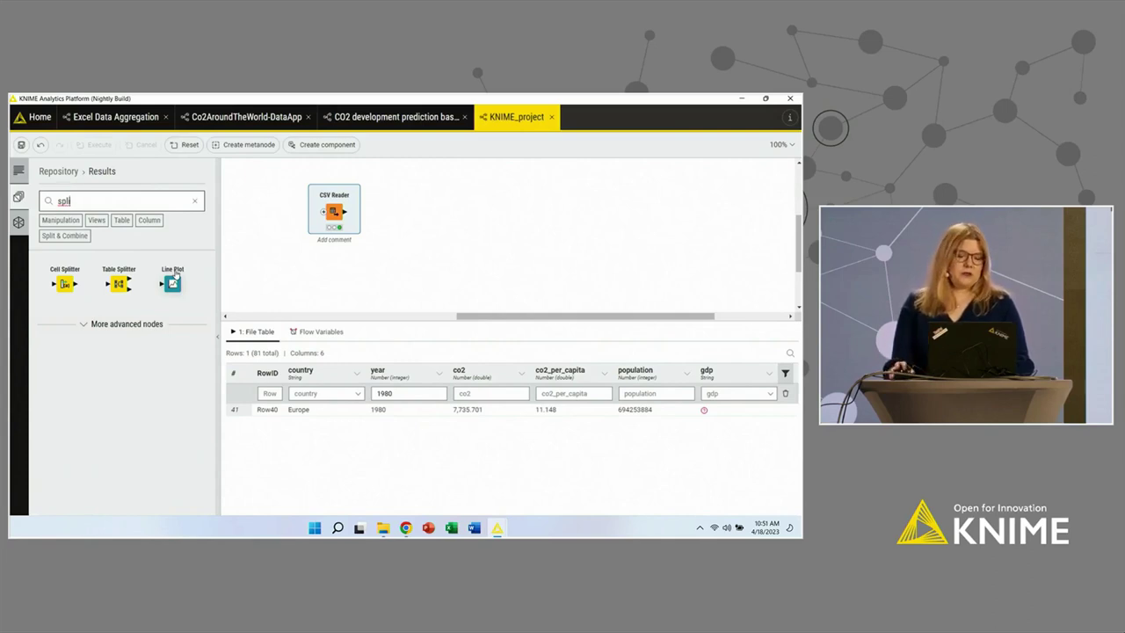
left_click(147, 324)
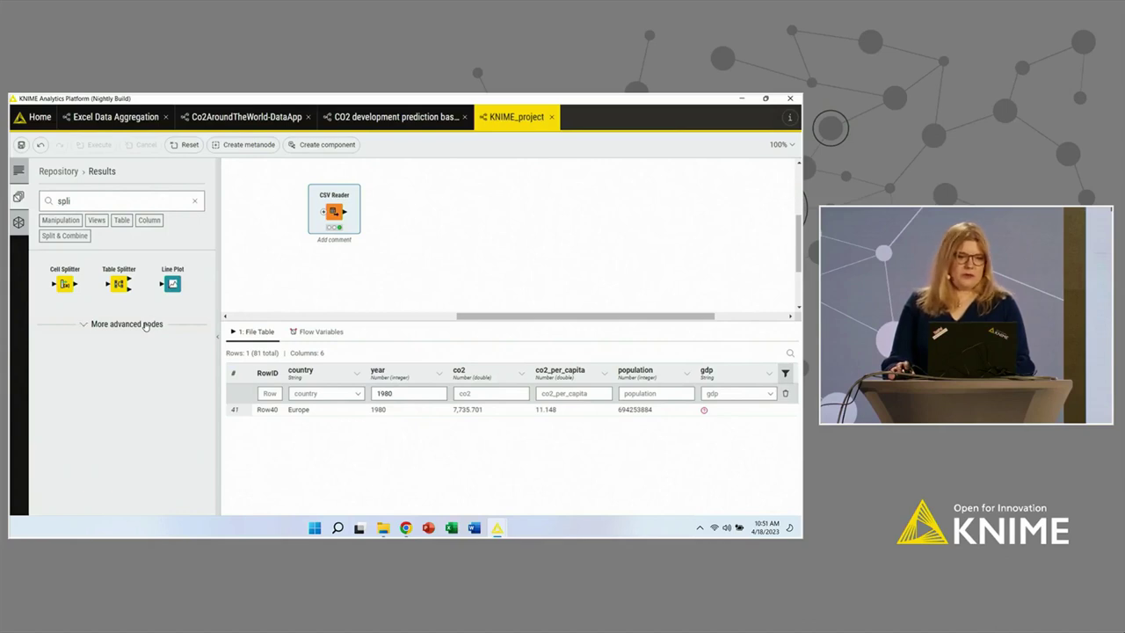
left_click(88, 198)
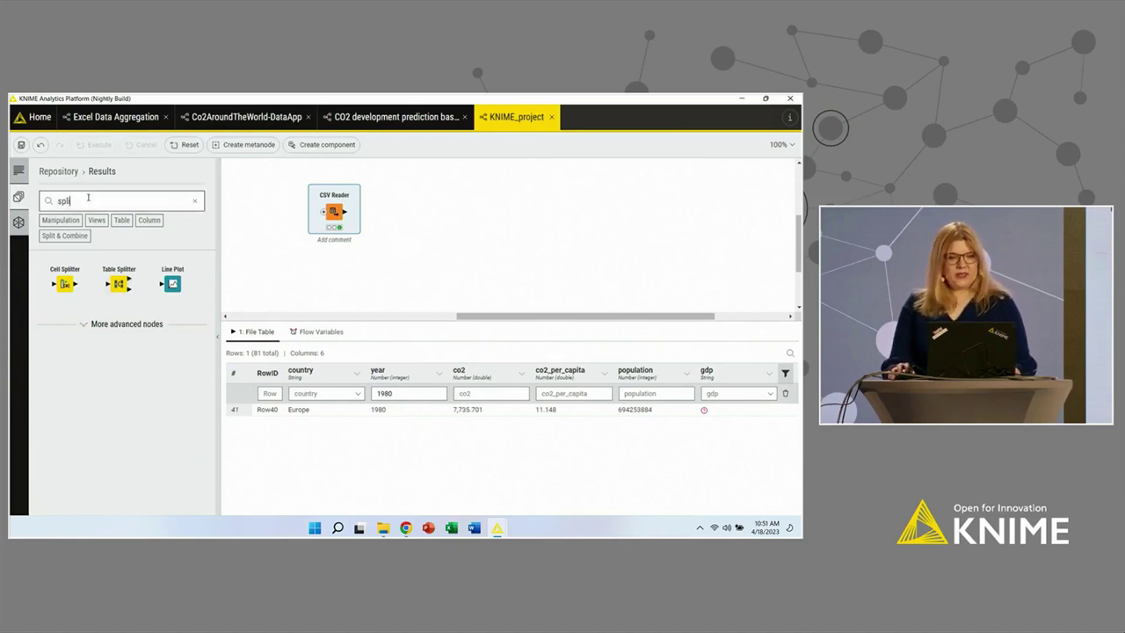
left_click_drag(118, 286, 344, 212)
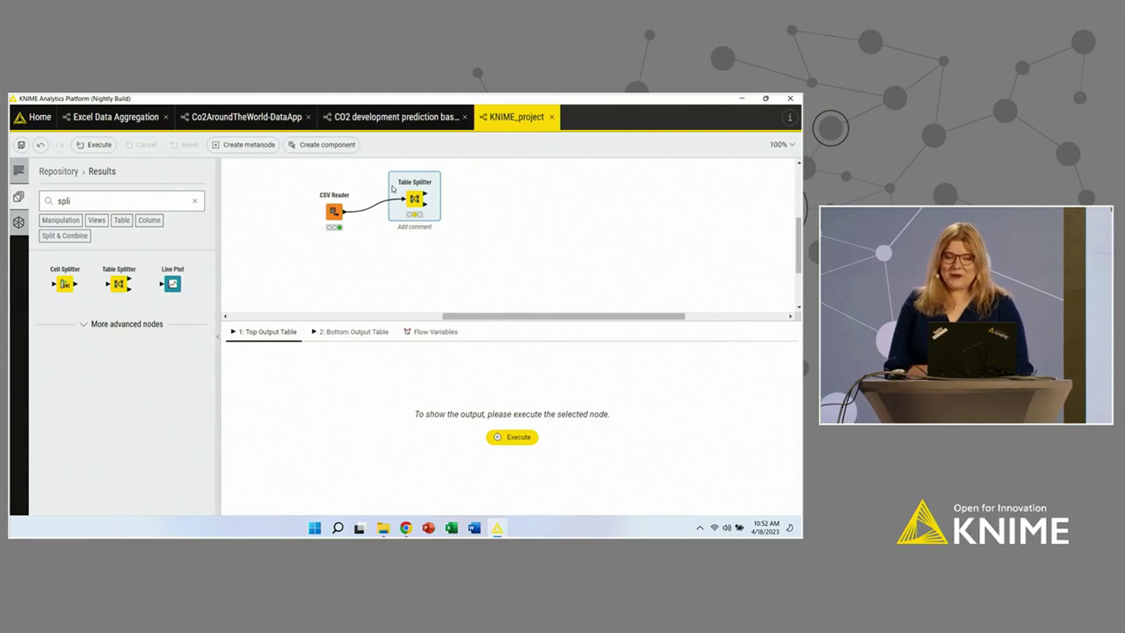
Step: Inspect the CSV Reader's output table
mouse_move(406, 197)
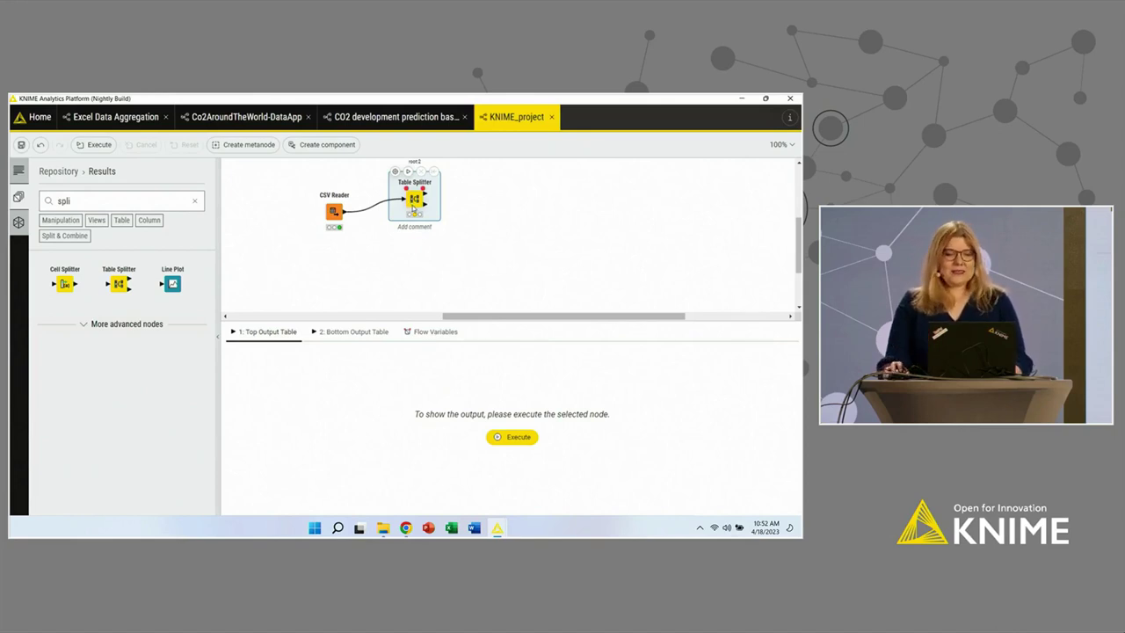
left_click(327, 217)
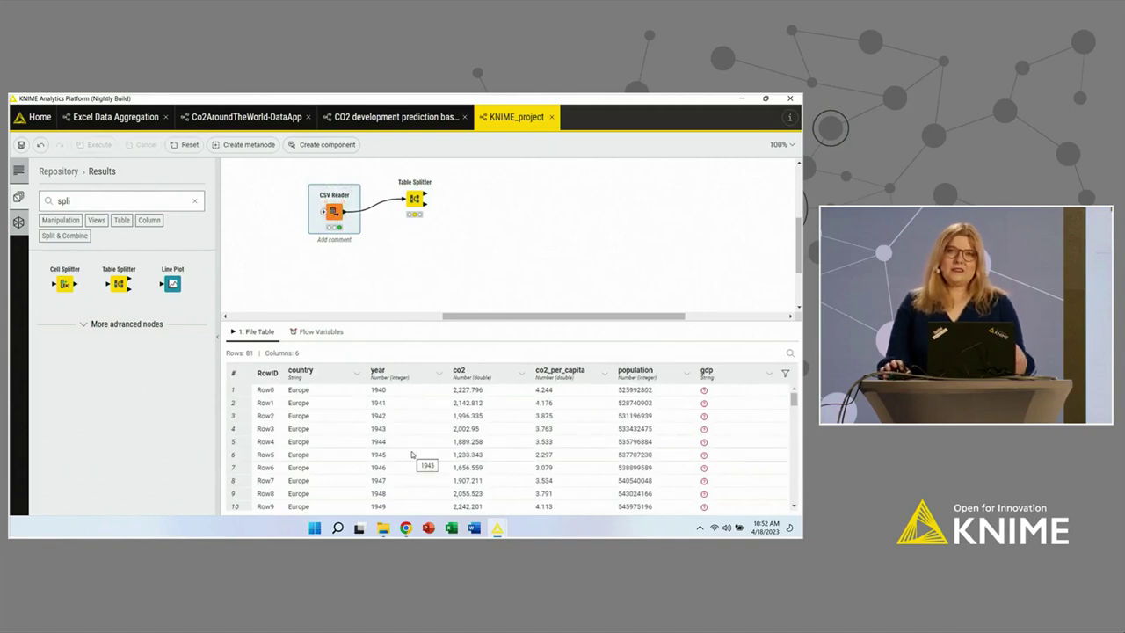
scroll(409, 454, "down", 5)
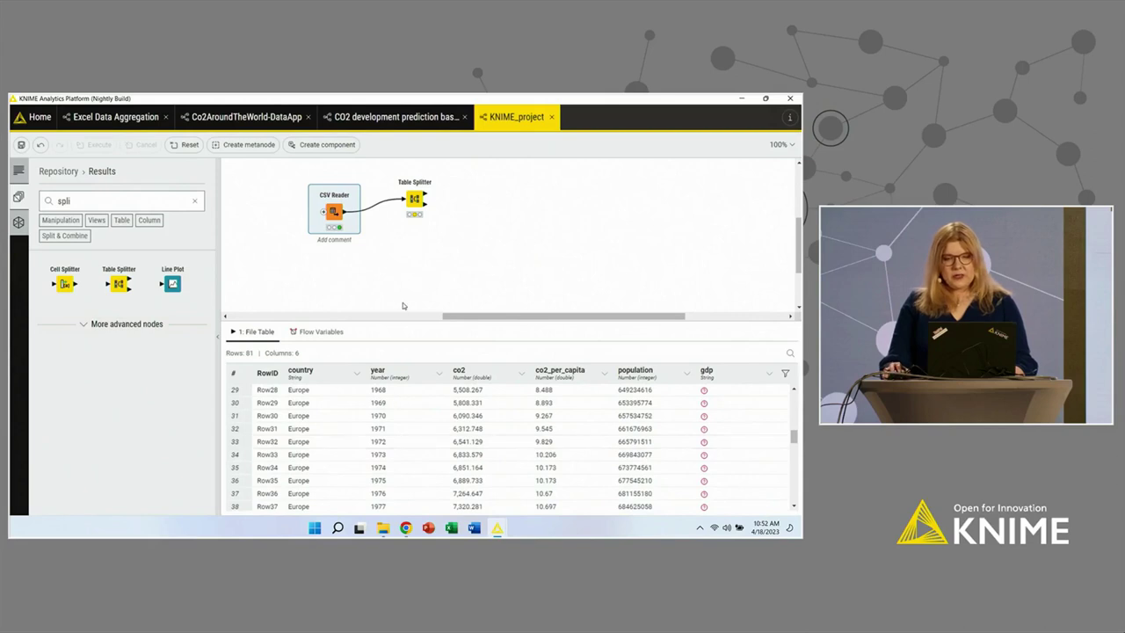
Step: Split the table where year equals 1980, include that row in the bottom output, and run it
left_click(417, 197)
double_click(417, 195)
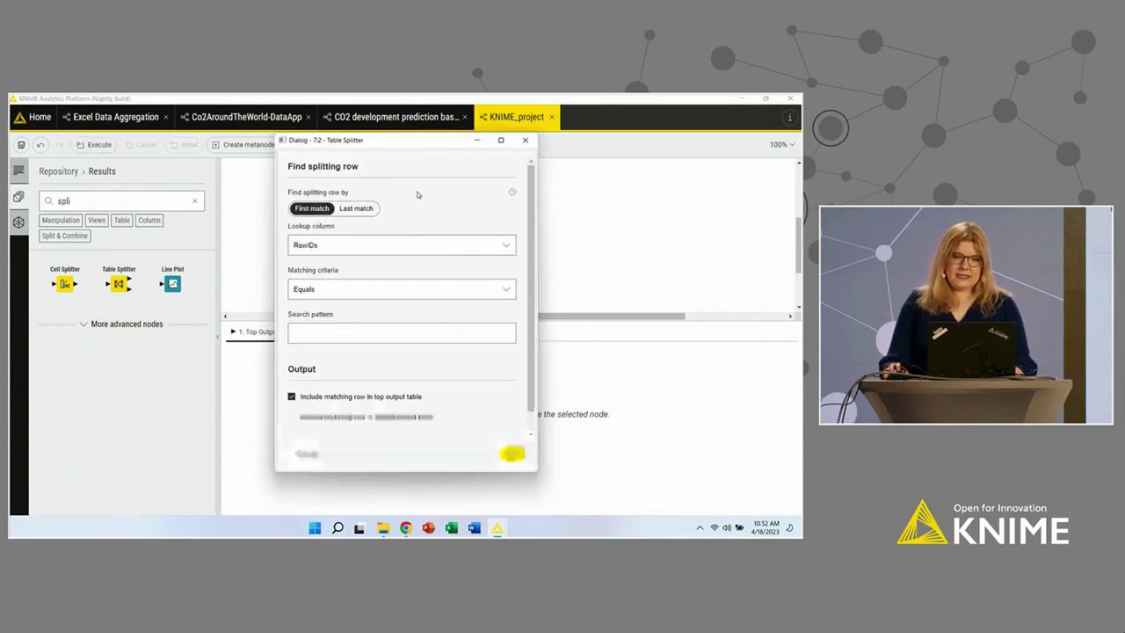
left_click(318, 246)
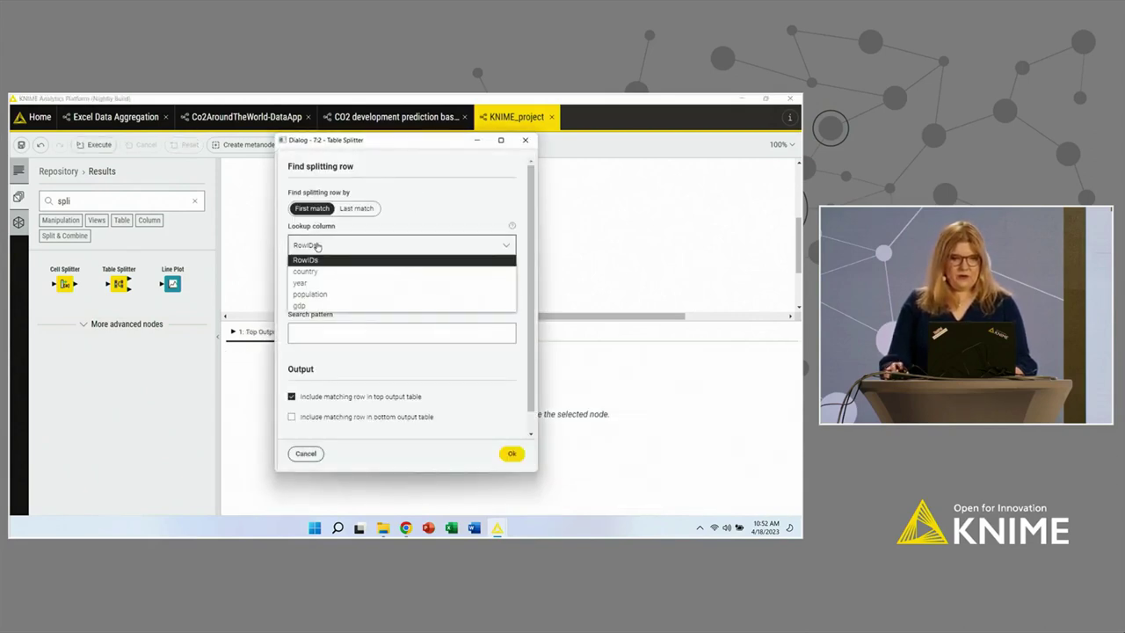
left_click(303, 282)
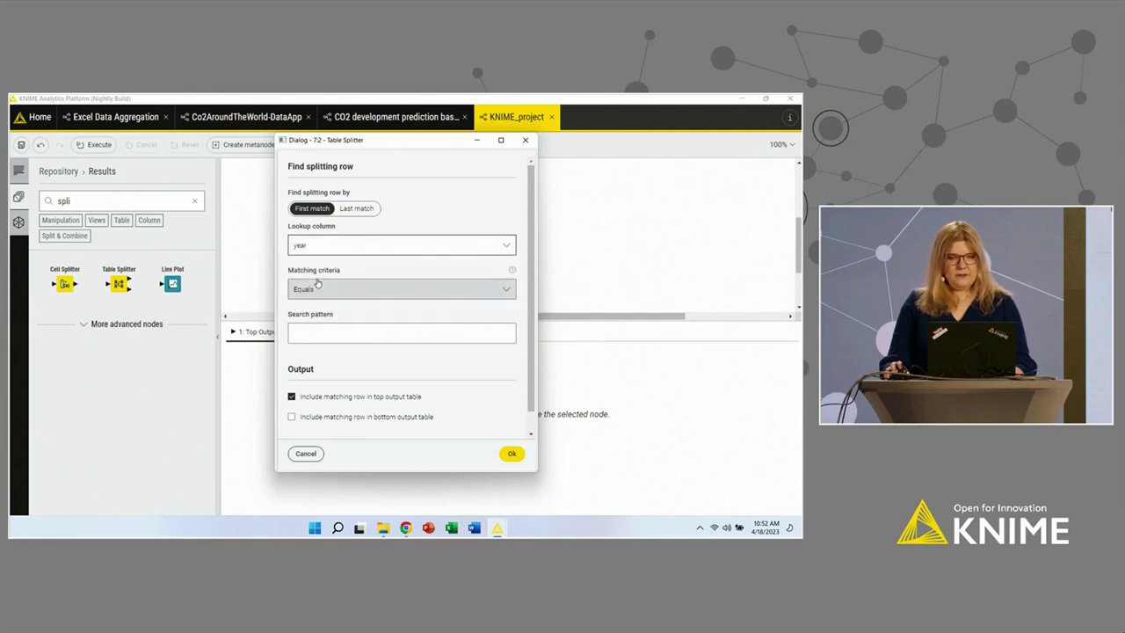
left_click(322, 335)
type("1980")
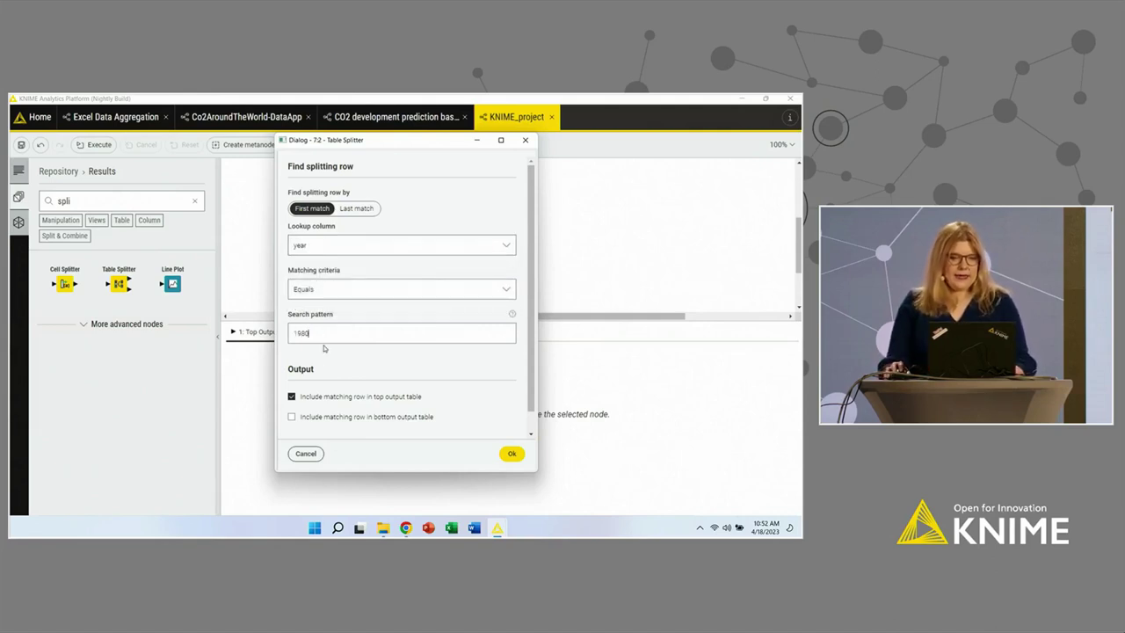
left_click(324, 420)
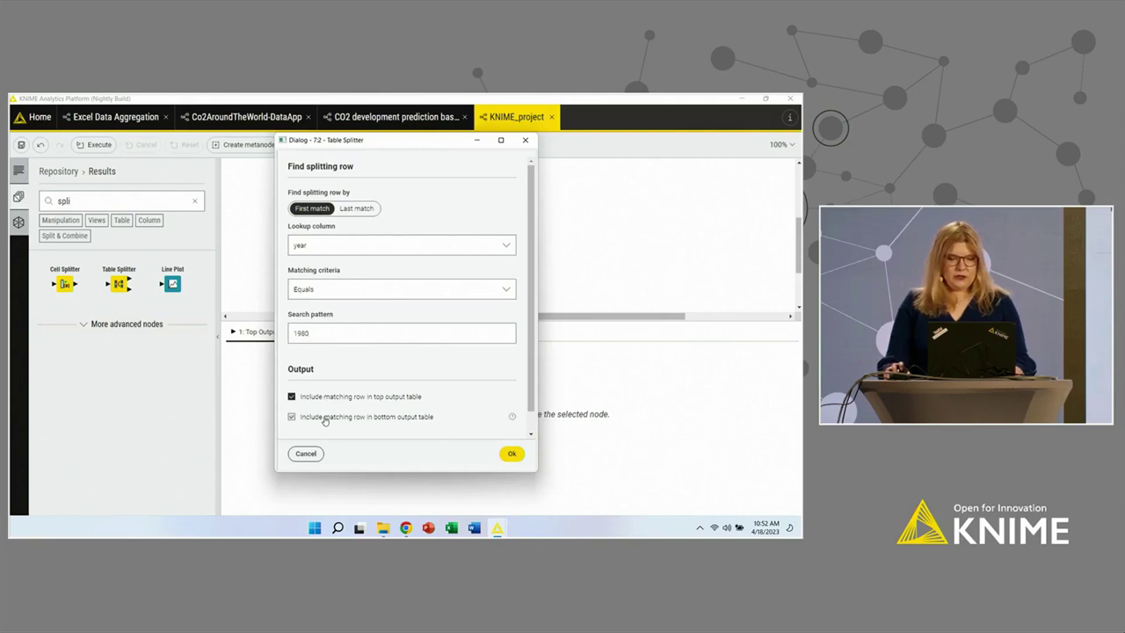
left_click(517, 453)
left_click(345, 333)
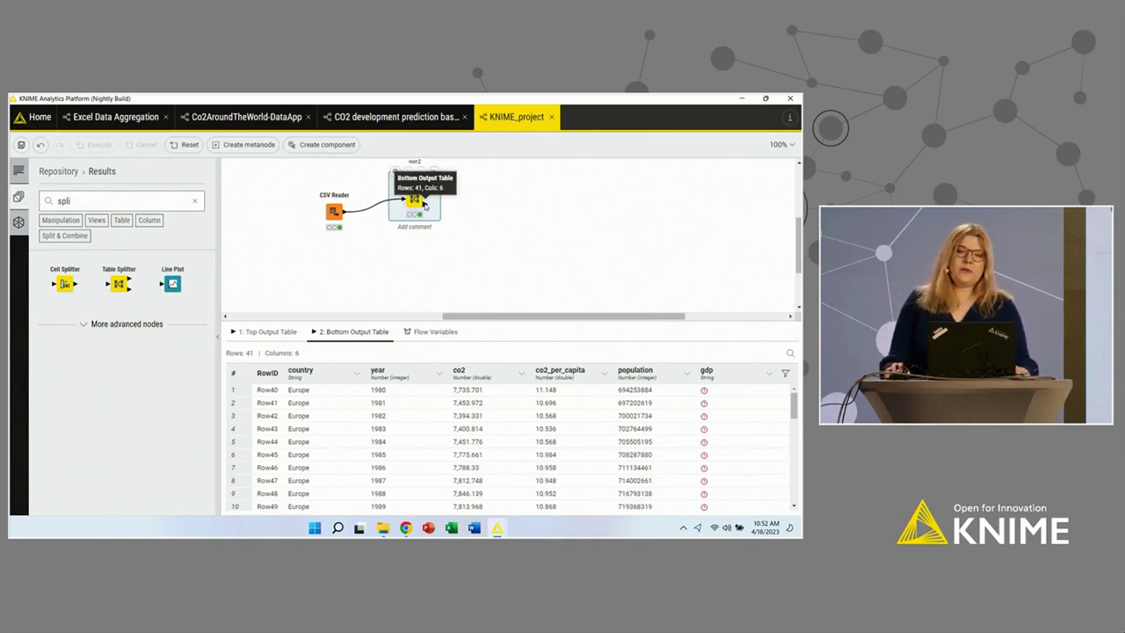
left_click_drag(426, 207, 499, 203)
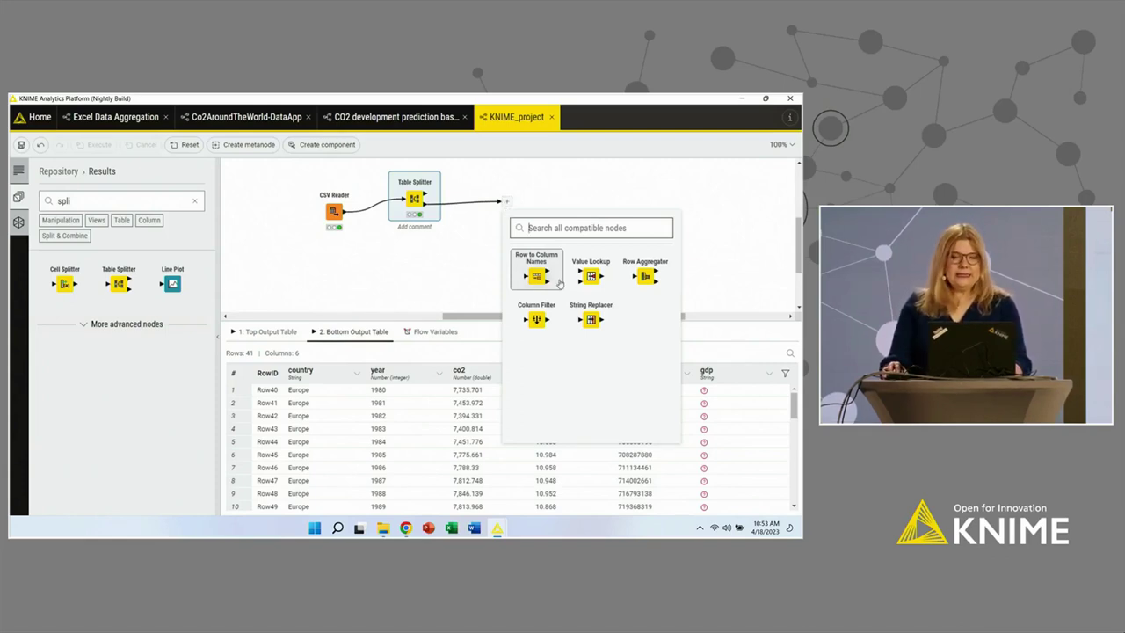
Step: Add a Row Aggregator after the Table Splitter, grouping by country with Maximum
left_click(644, 275)
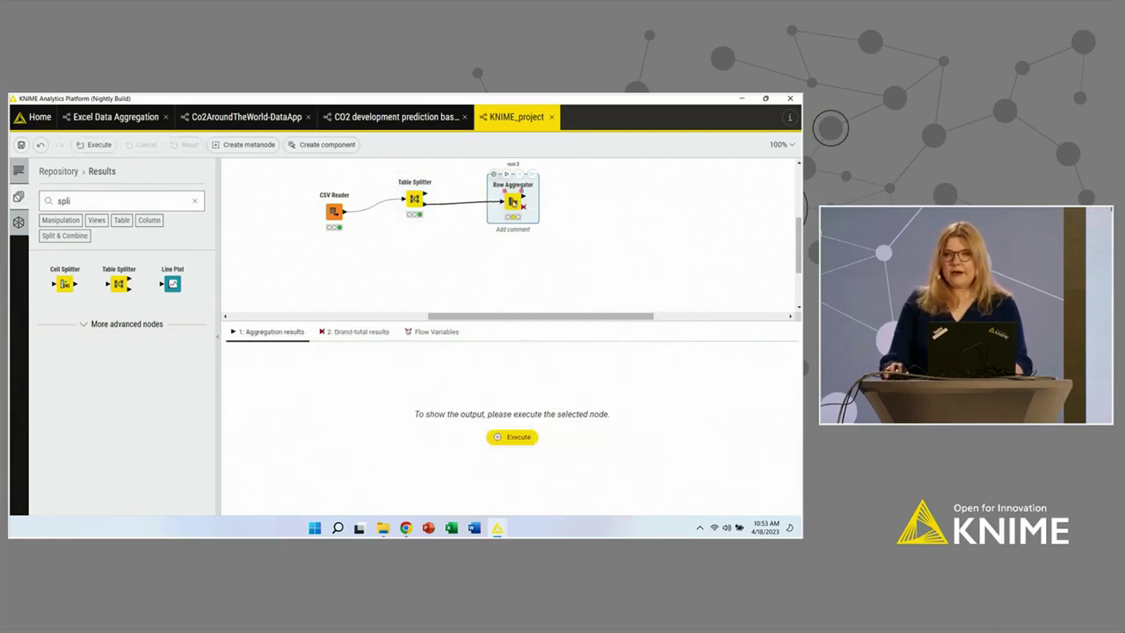
double_click(512, 201)
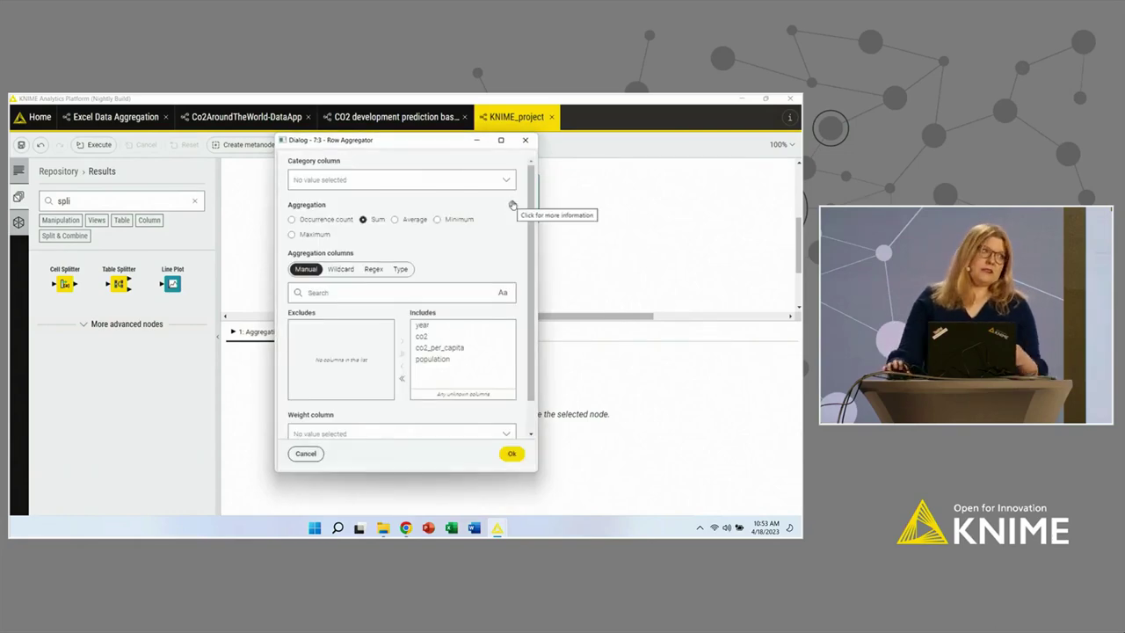
left_click(492, 181)
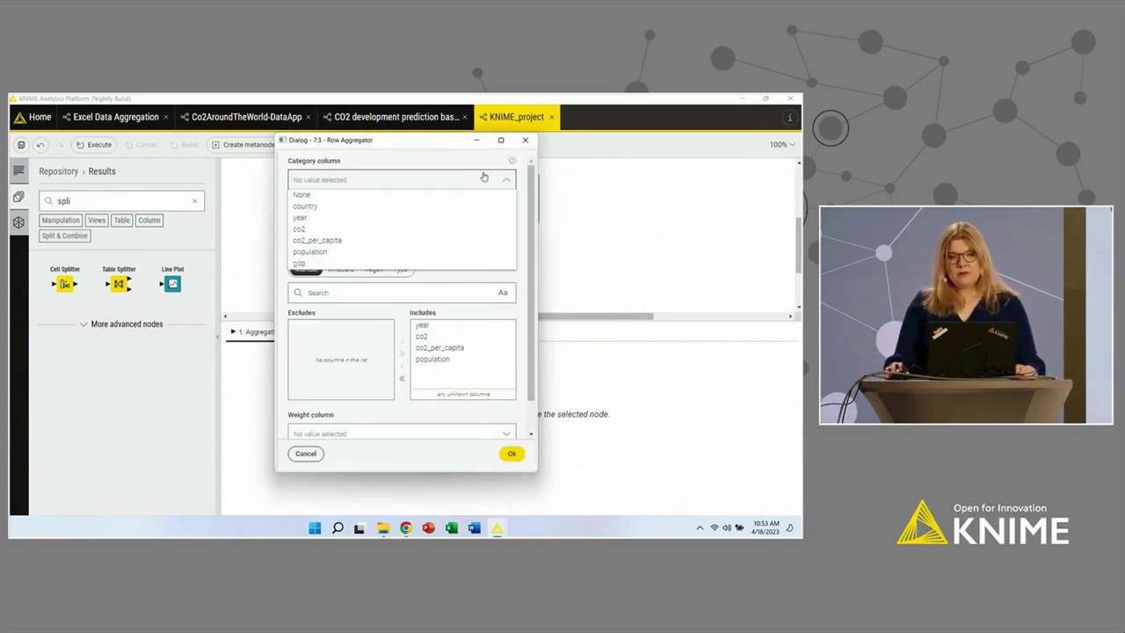
left_click(341, 208)
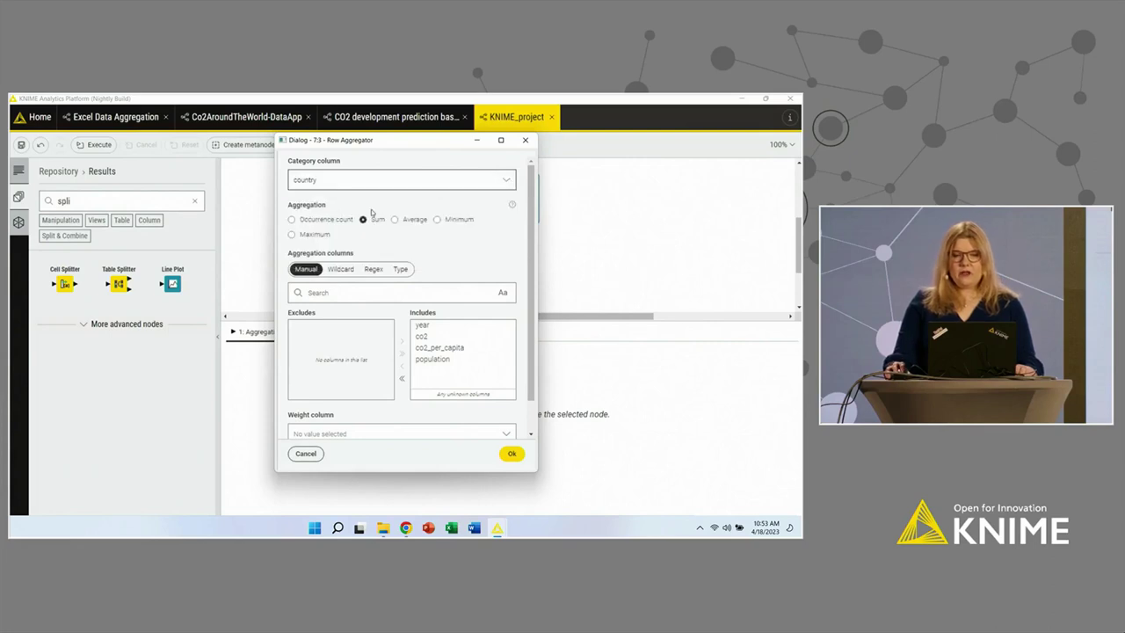
left_click(312, 234)
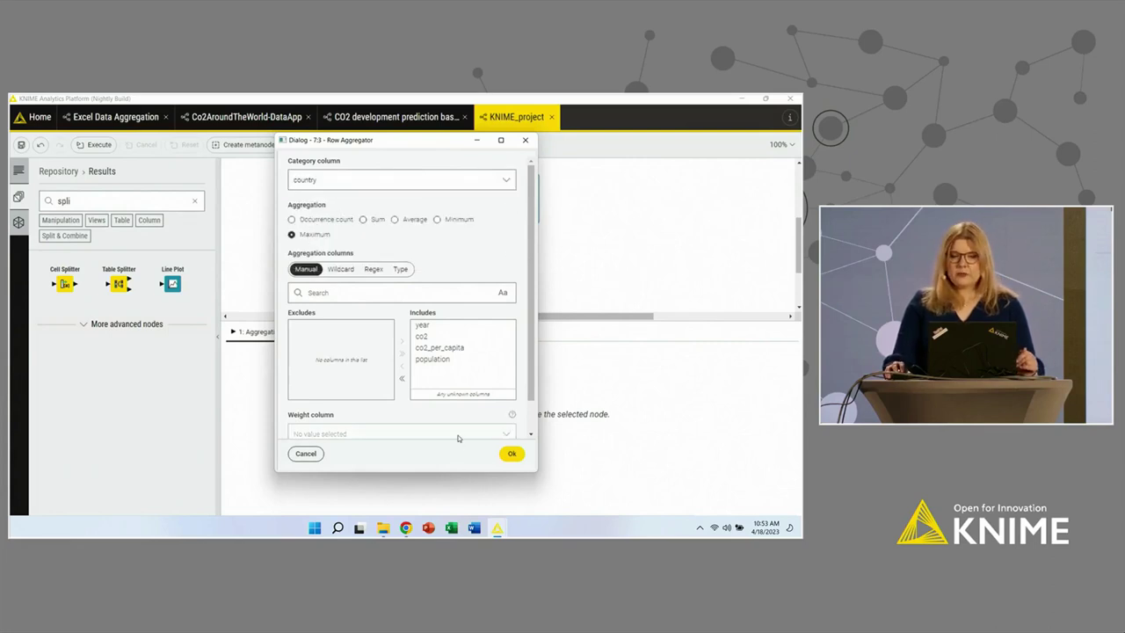
Step: Exclude year, population and Any unknown columns from aggregation, and save the settings
left_click(421, 326)
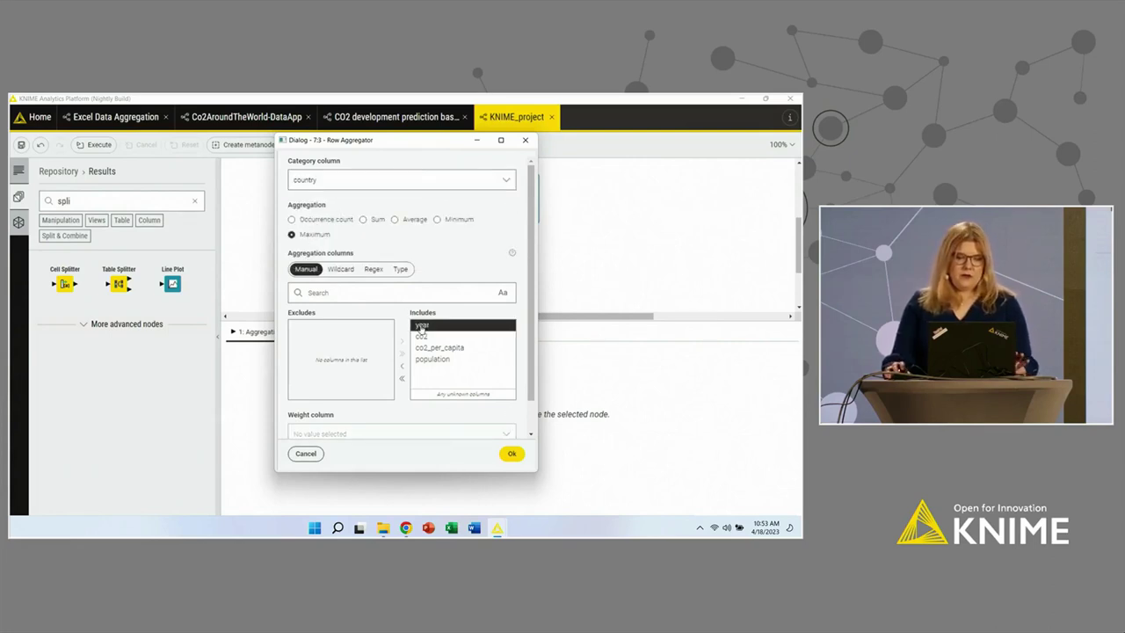
left_click(435, 359, "ctrl")
left_click(402, 366)
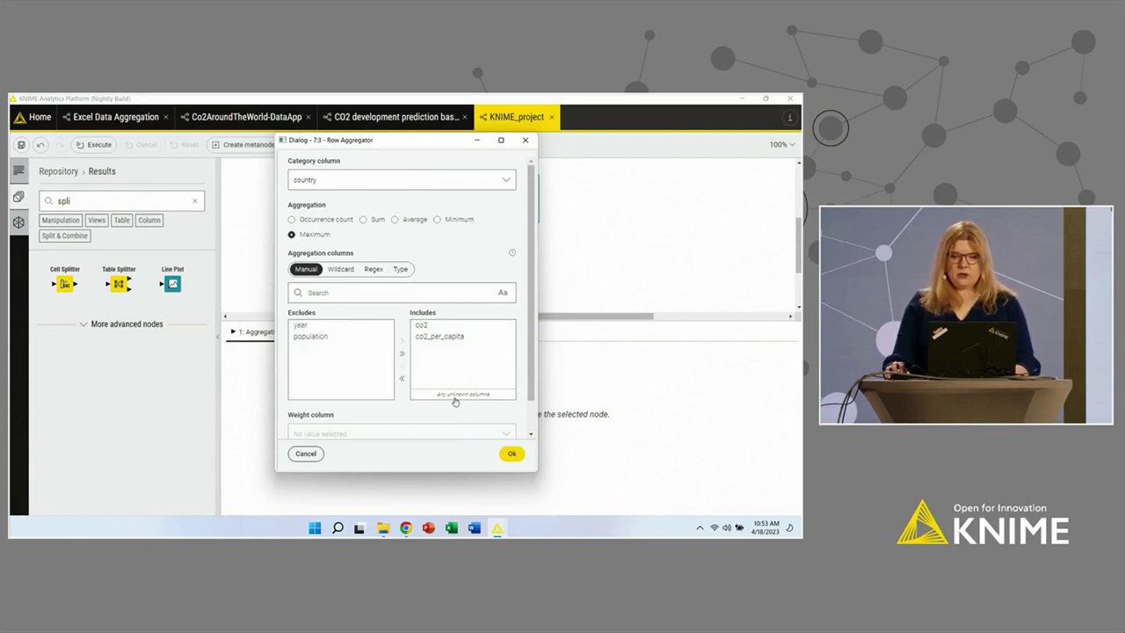
left_click(402, 366)
left_click(374, 395)
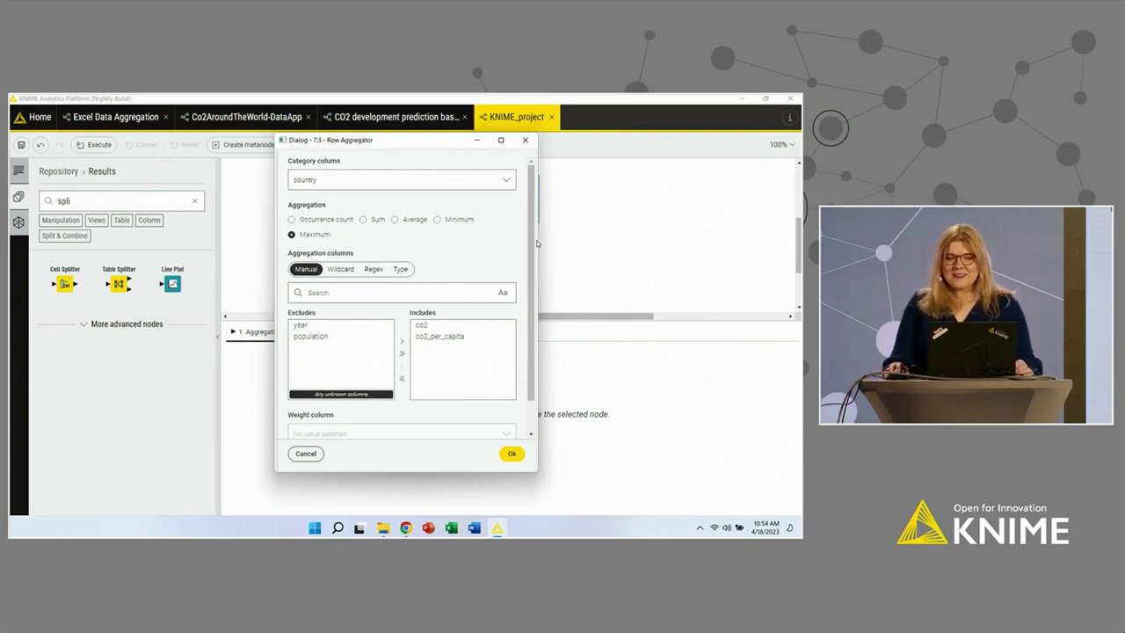
scroll(533, 291, "down", 2)
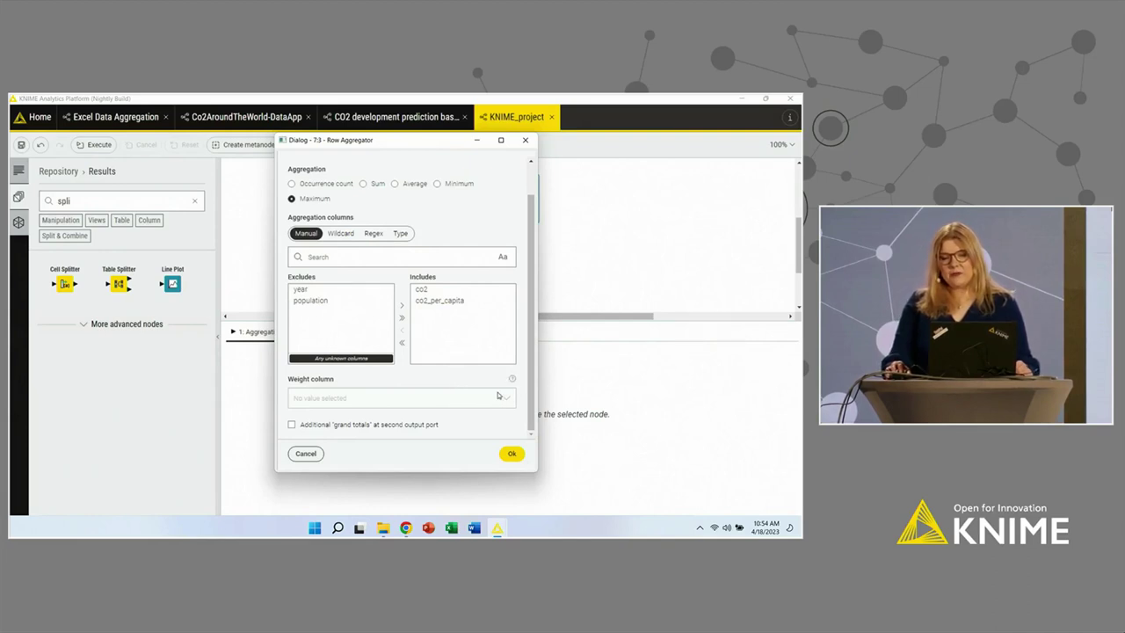
mouse_move(514, 379)
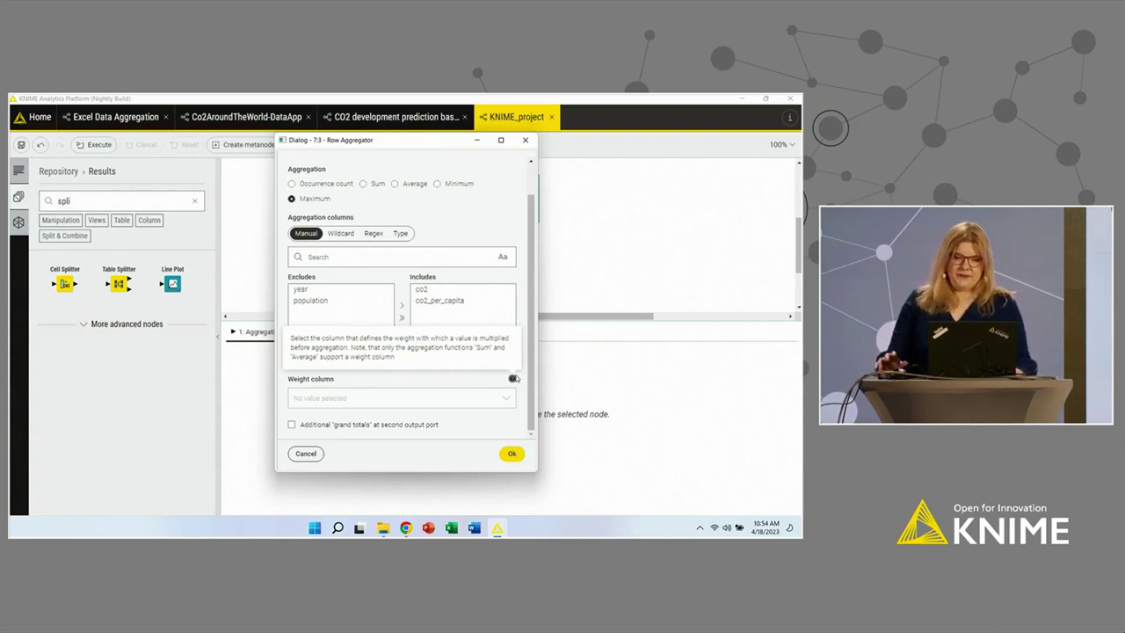
left_click(511, 454)
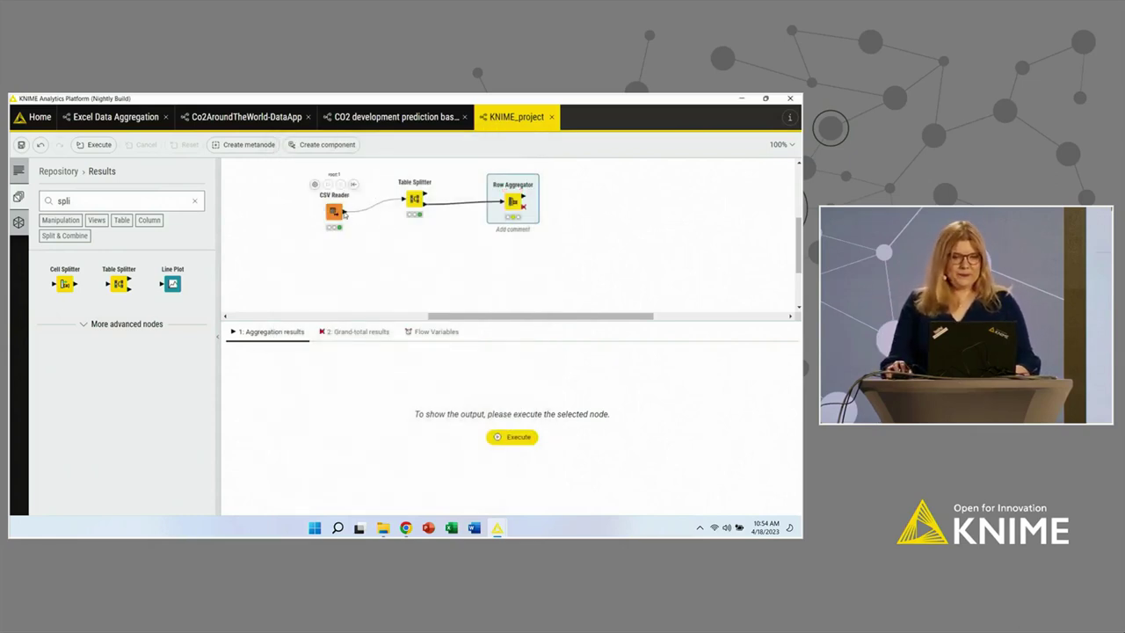
Step: Add CSV Readers for Co2Data_China.csv and Co2Data_USA.csv below the first reader
left_click_drag(325, 211, 284, 198)
left_click(14, 223)
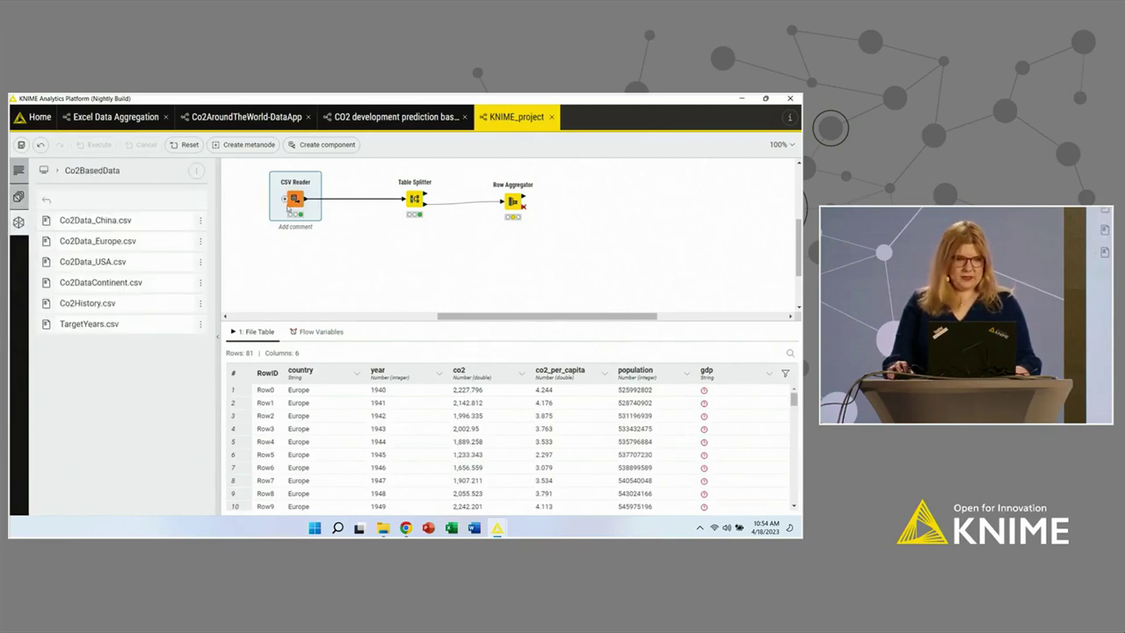
left_click_drag(79, 223, 299, 245)
left_click_drag(98, 264, 304, 293)
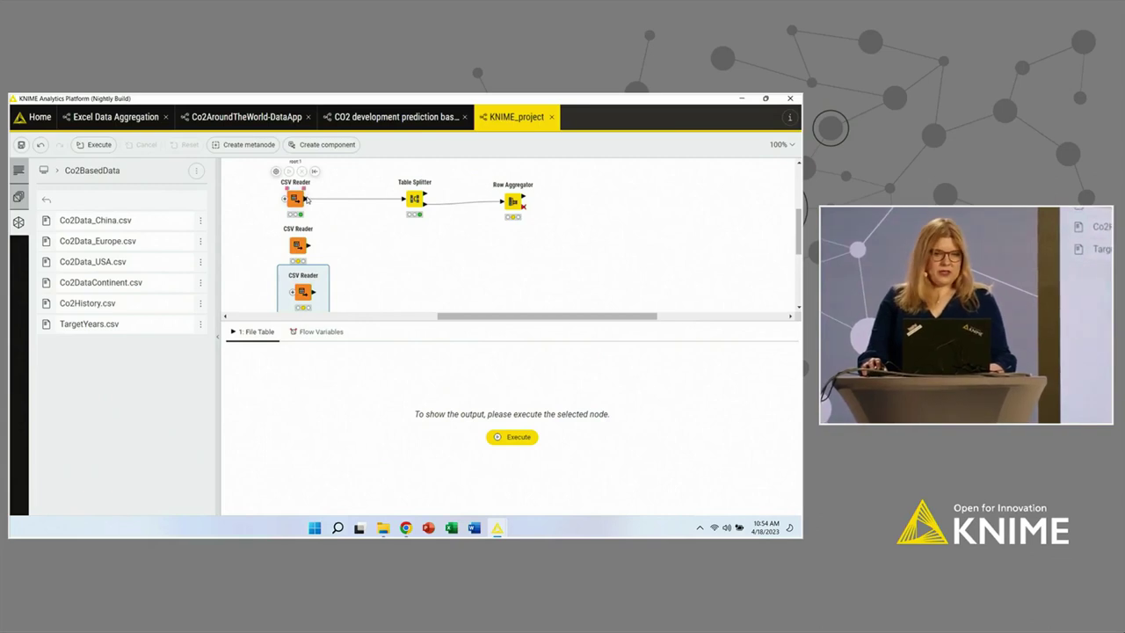
Step: Add a Concatenate node and wire all three CSV Readers into it
left_click_drag(306, 201, 345, 234)
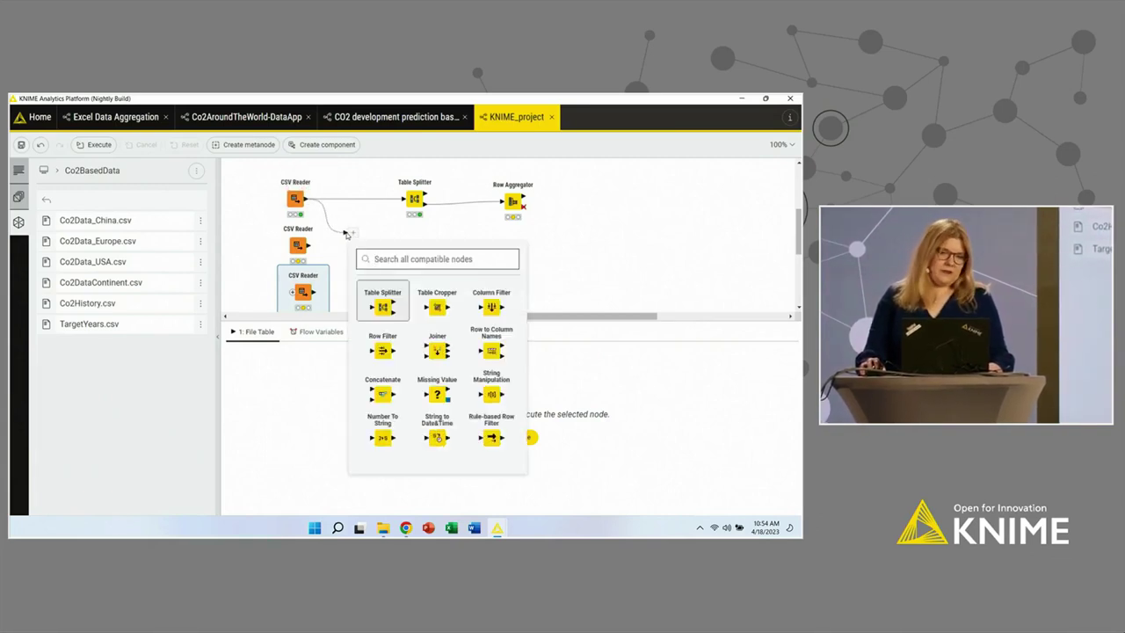
left_click(384, 398)
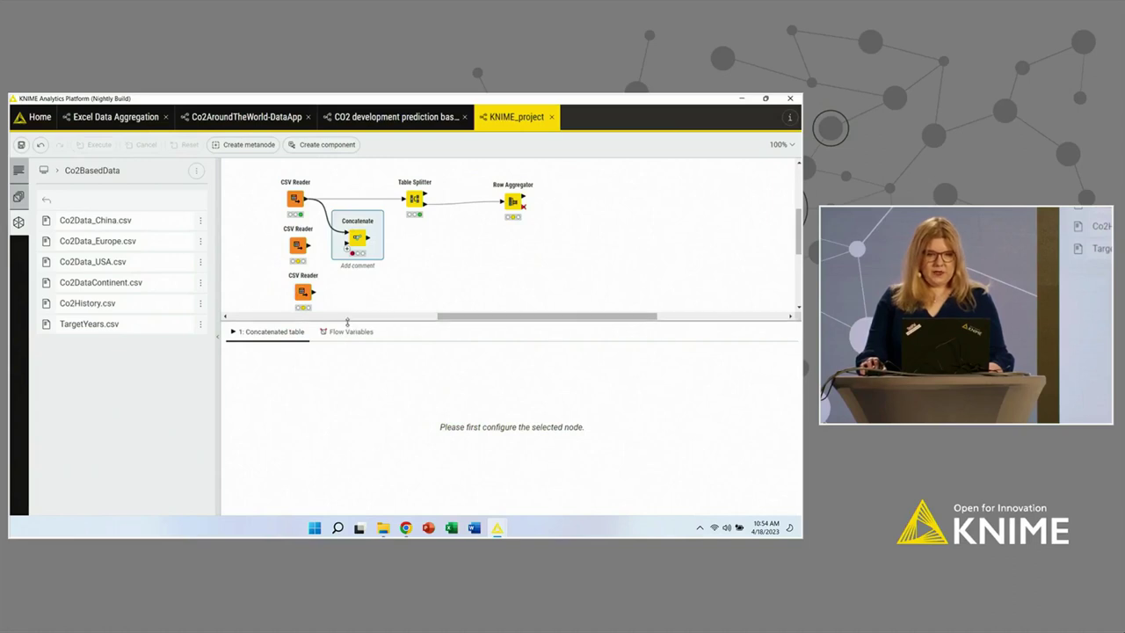
left_click_drag(348, 321, 334, 404)
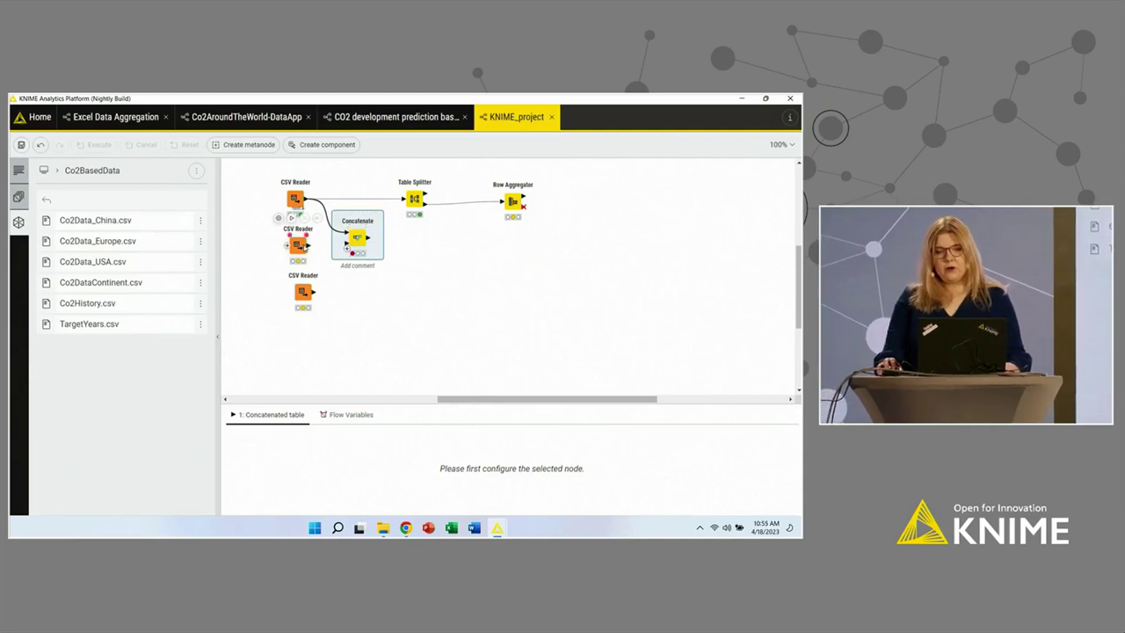
left_click_drag(319, 247, 348, 244)
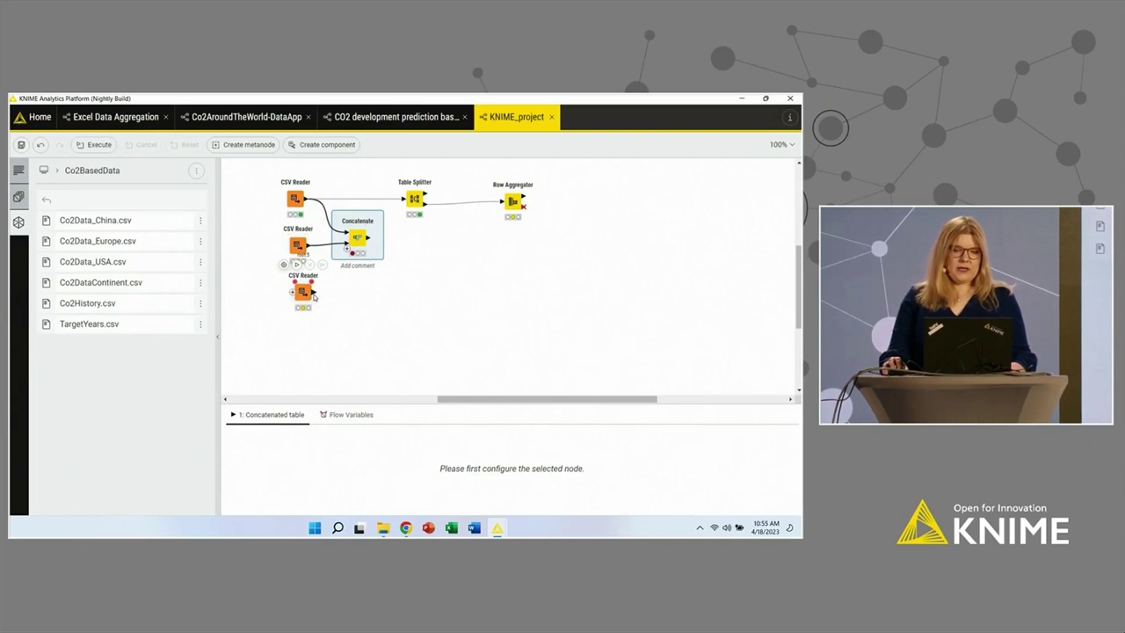
left_click_drag(313, 292, 349, 251)
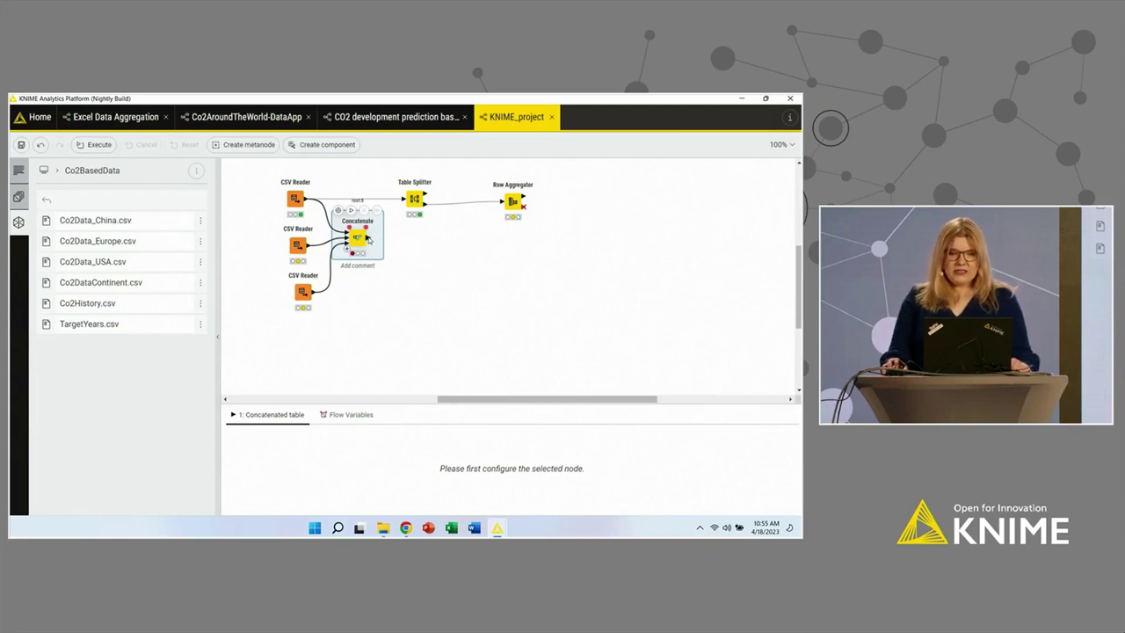
left_click_drag(370, 238, 420, 250)
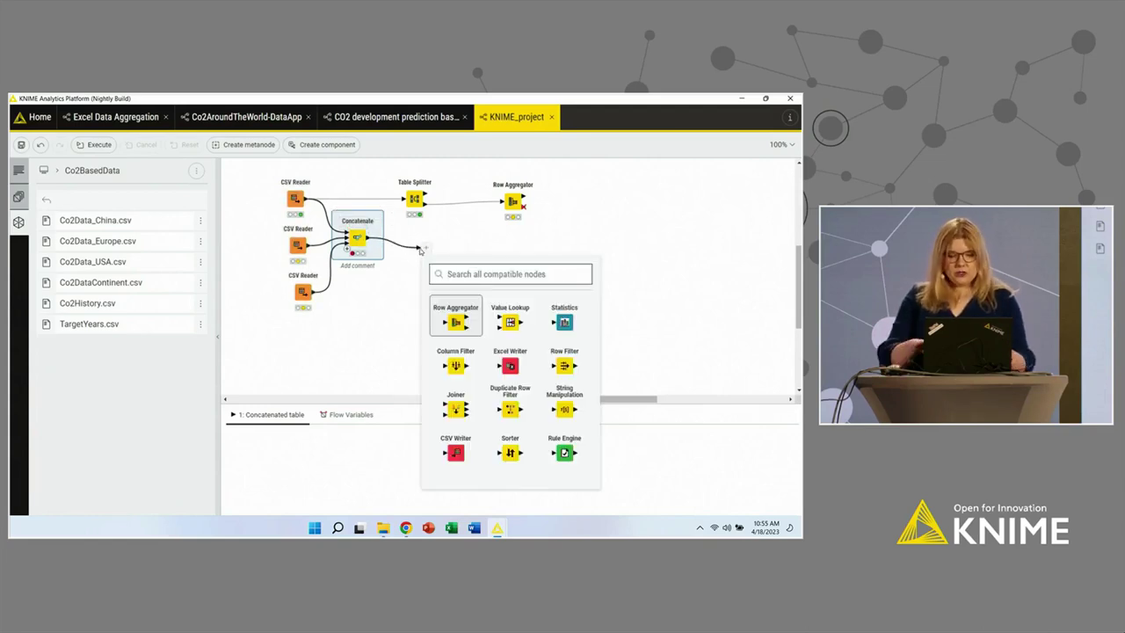
Step: Add a Scatter Plot node after Concatenate and execute Concatenate
type("vi")
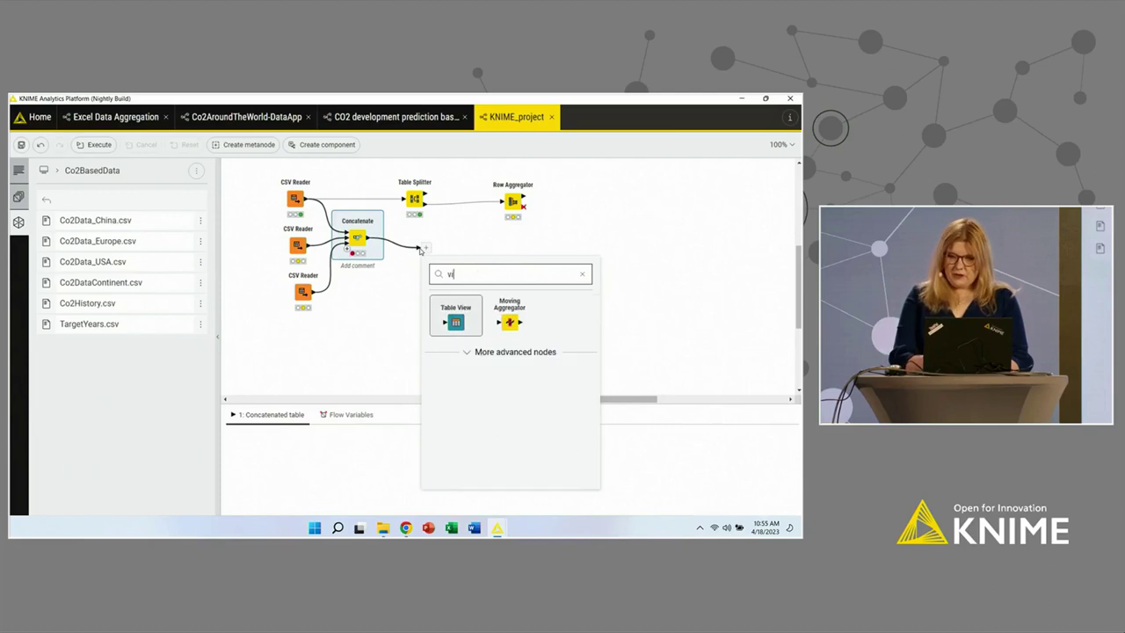
type("sual")
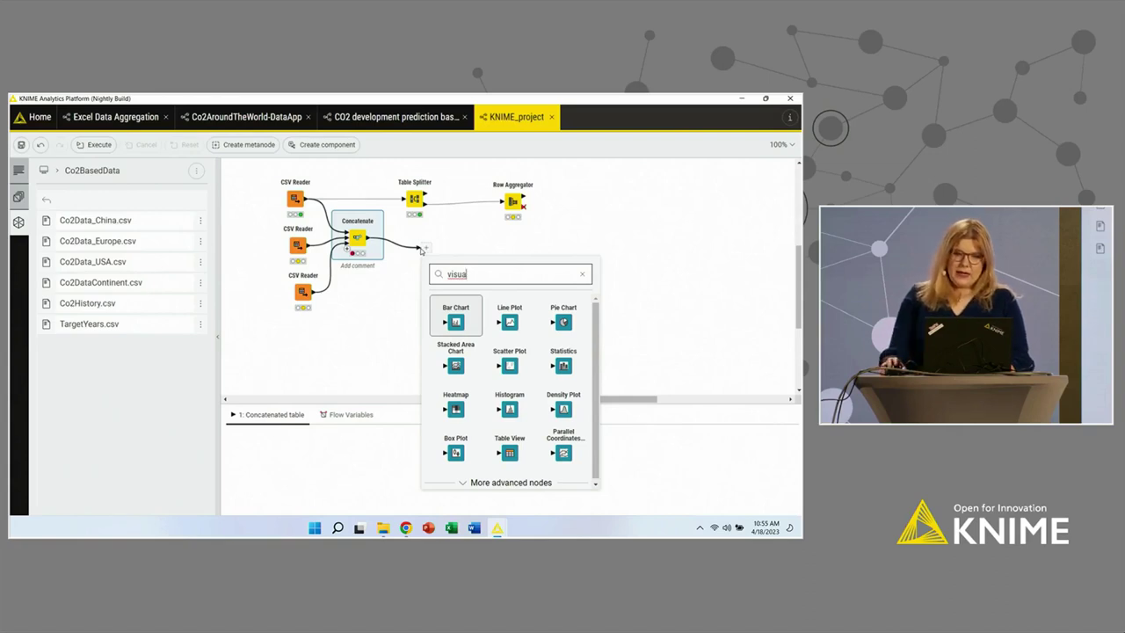
left_click(511, 369)
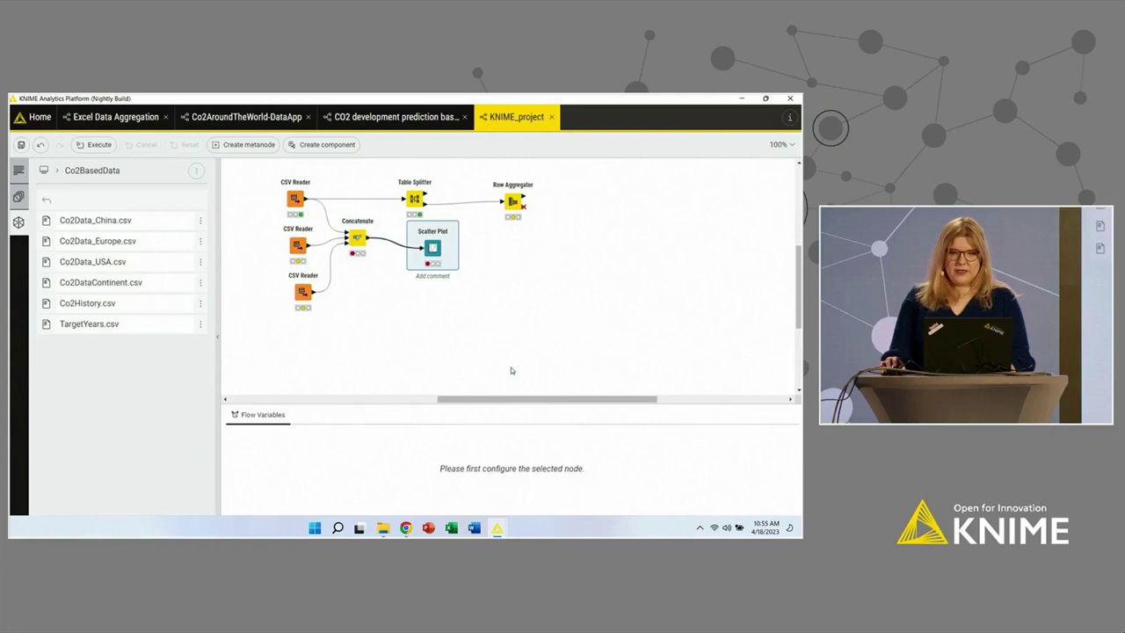
right_click(356, 239)
left_click(378, 253)
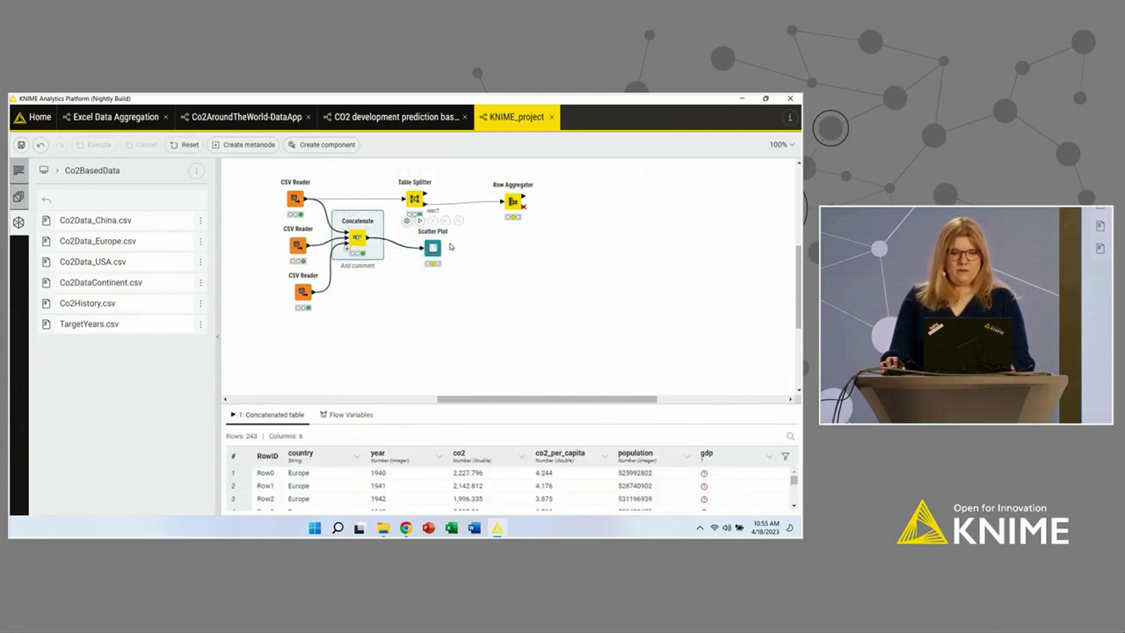
Step: Plot year against co2 in the Scatter Plot with Domain bounds axes and Generate image enabled
double_click(435, 248)
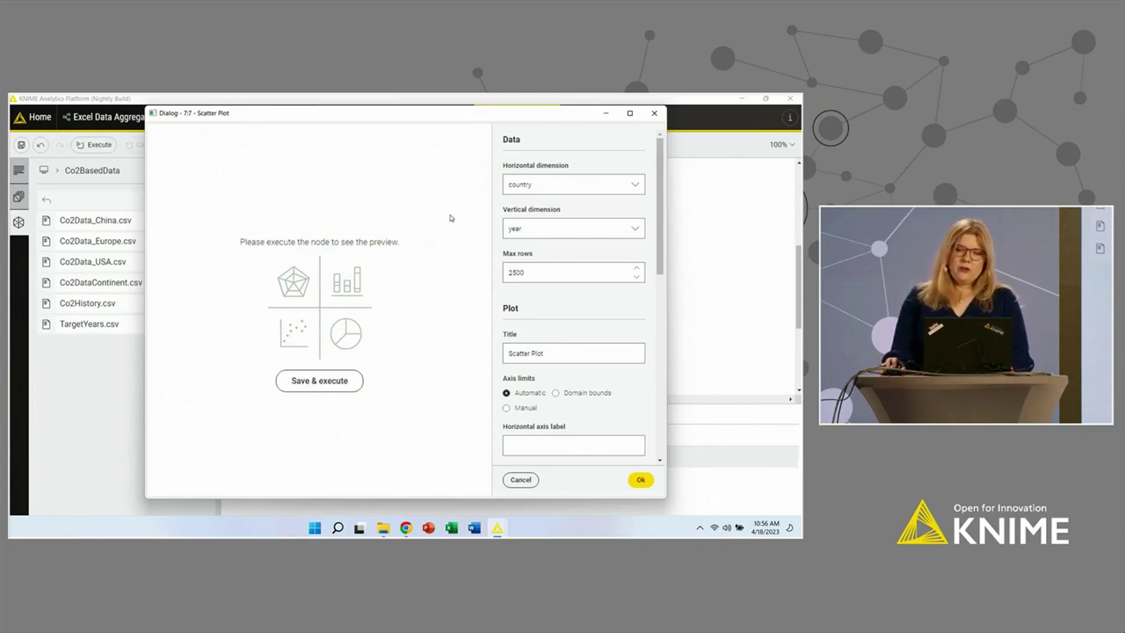
left_click(613, 182)
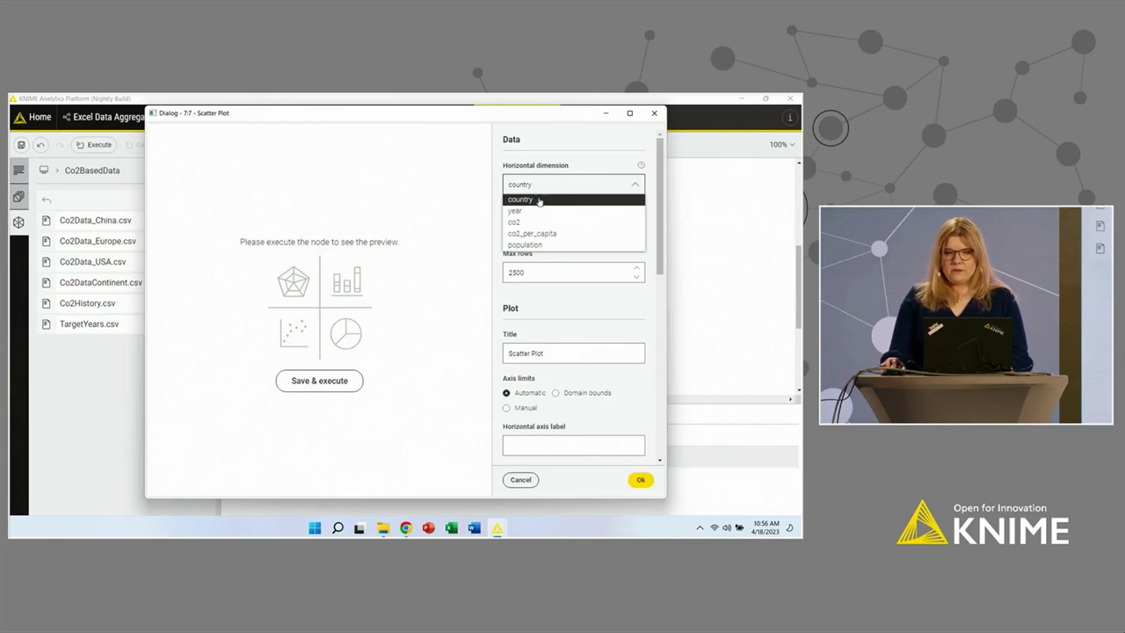
left_click(515, 210)
left_click(525, 227)
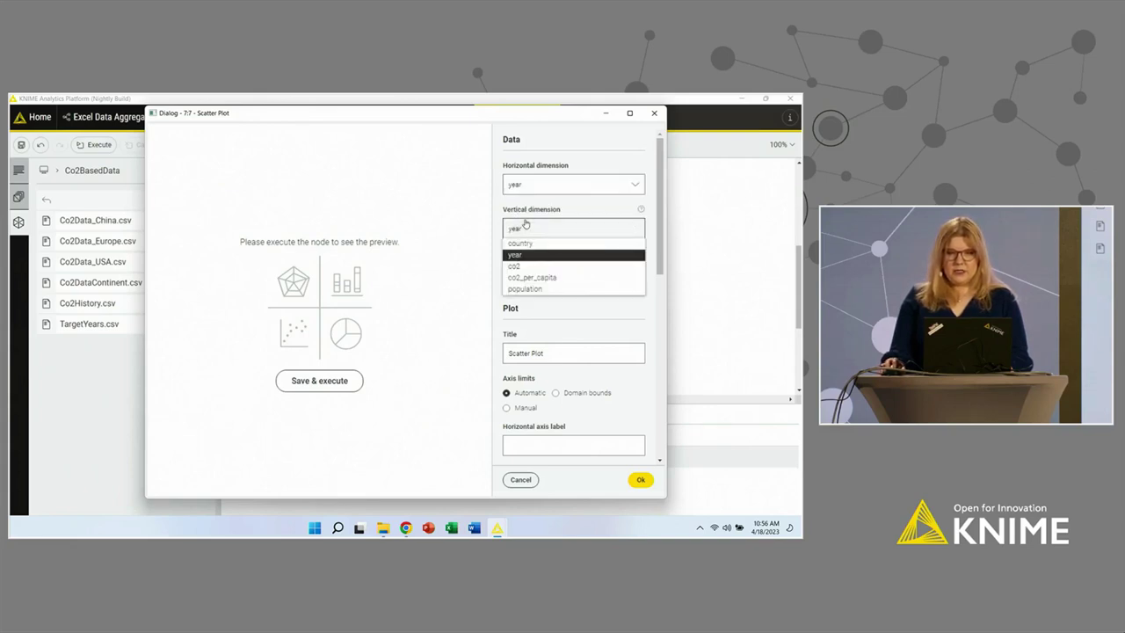
left_click(530, 265)
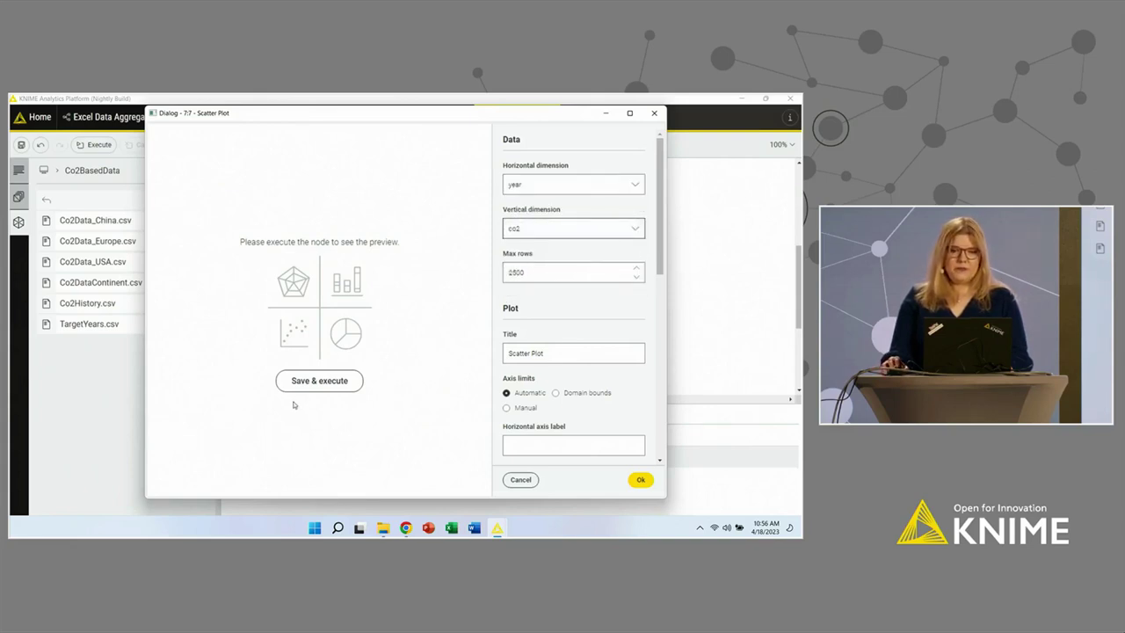
left_click(297, 381)
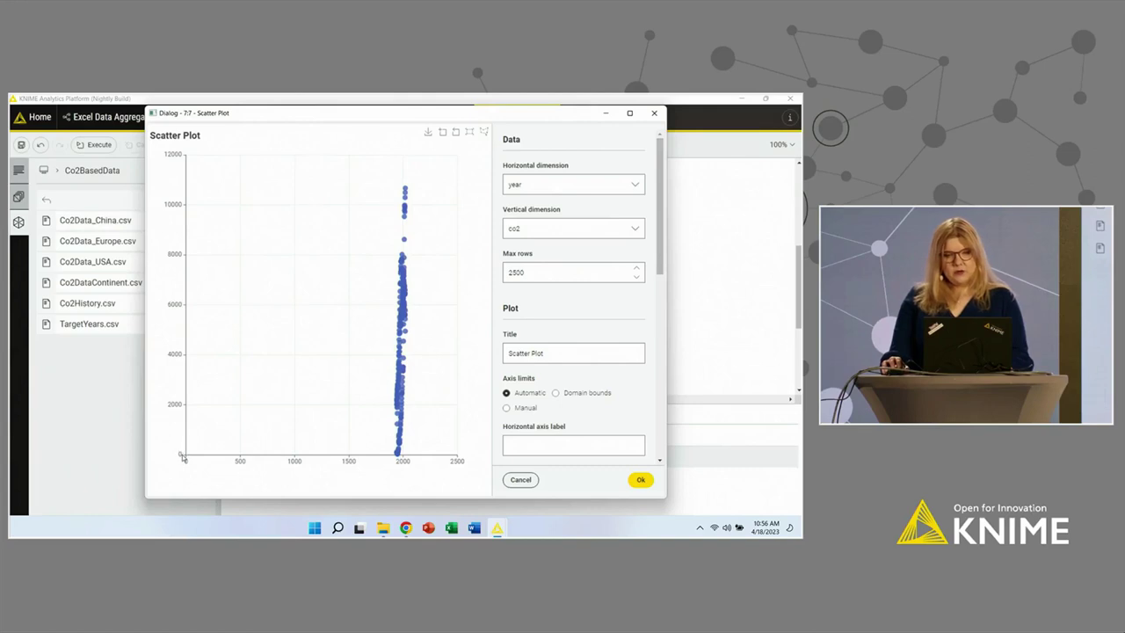
left_click(584, 393)
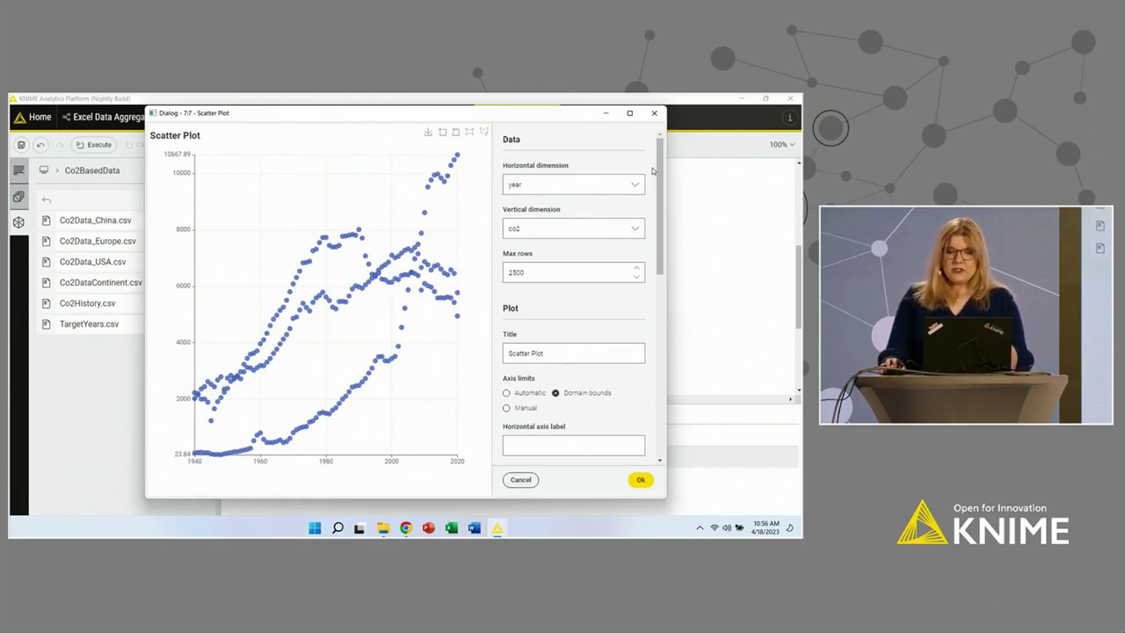
left_click_drag(665, 162, 677, 388)
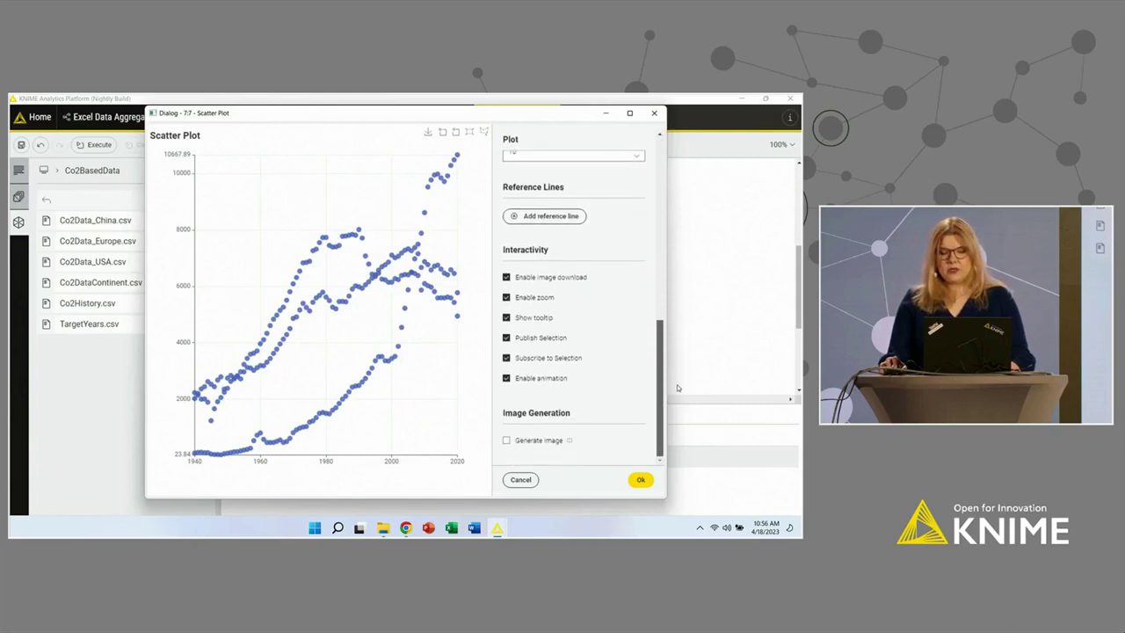
left_click(542, 443)
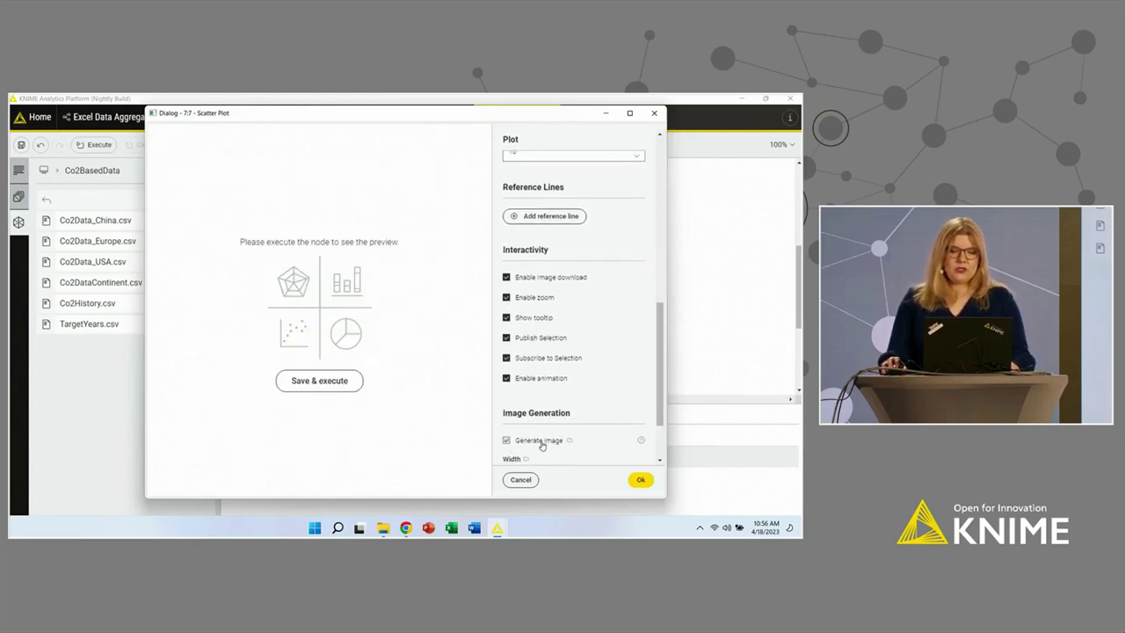
Step: Save the Scatter Plot settings, run it, and view its '1: Output Image' of co2 by year
left_click(640, 479)
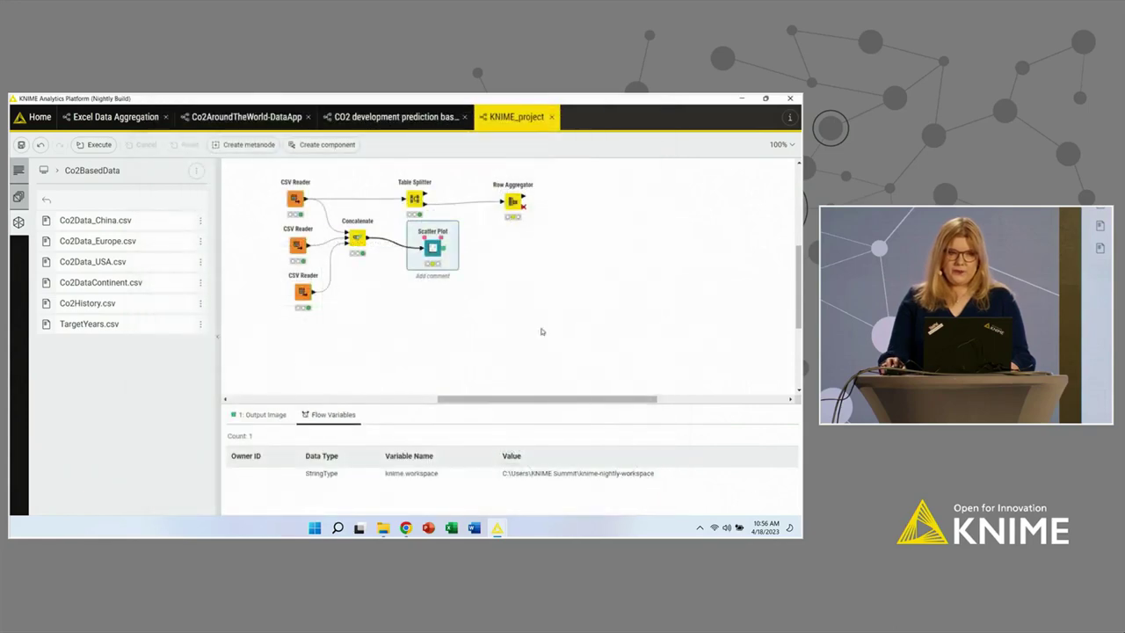
mouse_move(420, 253)
left_click(420, 220)
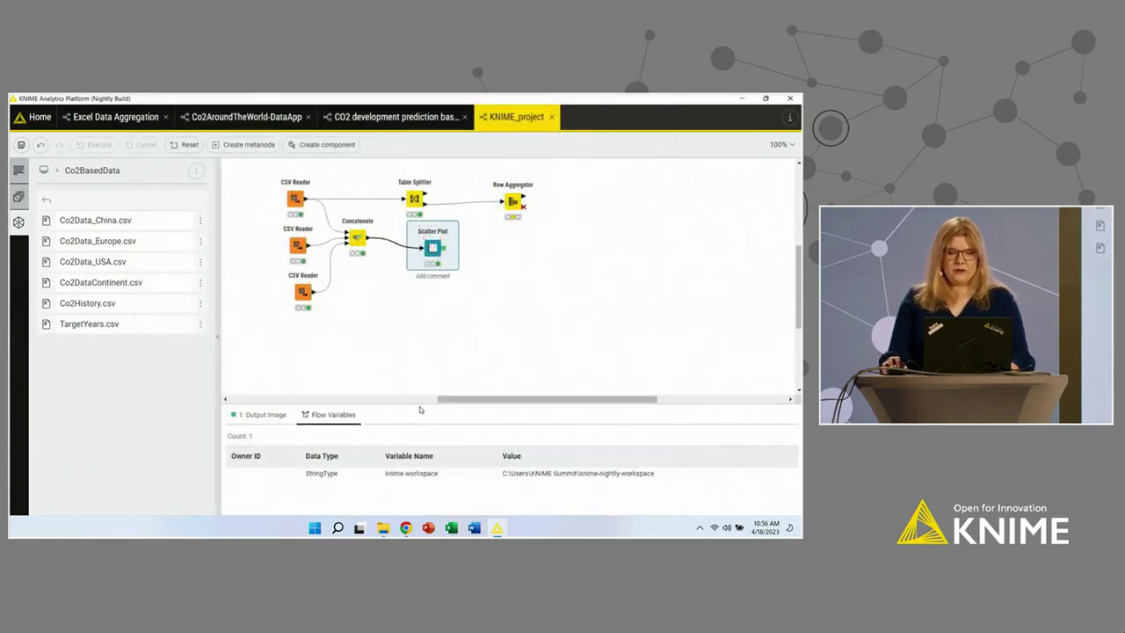
left_click_drag(387, 404, 387, 318)
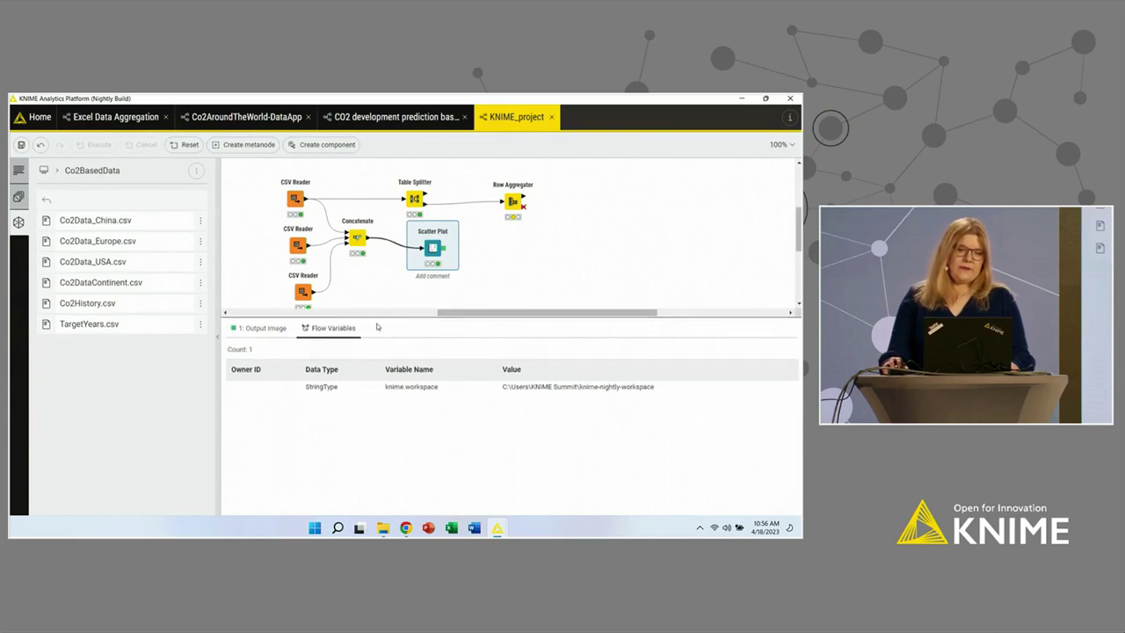
left_click(265, 328)
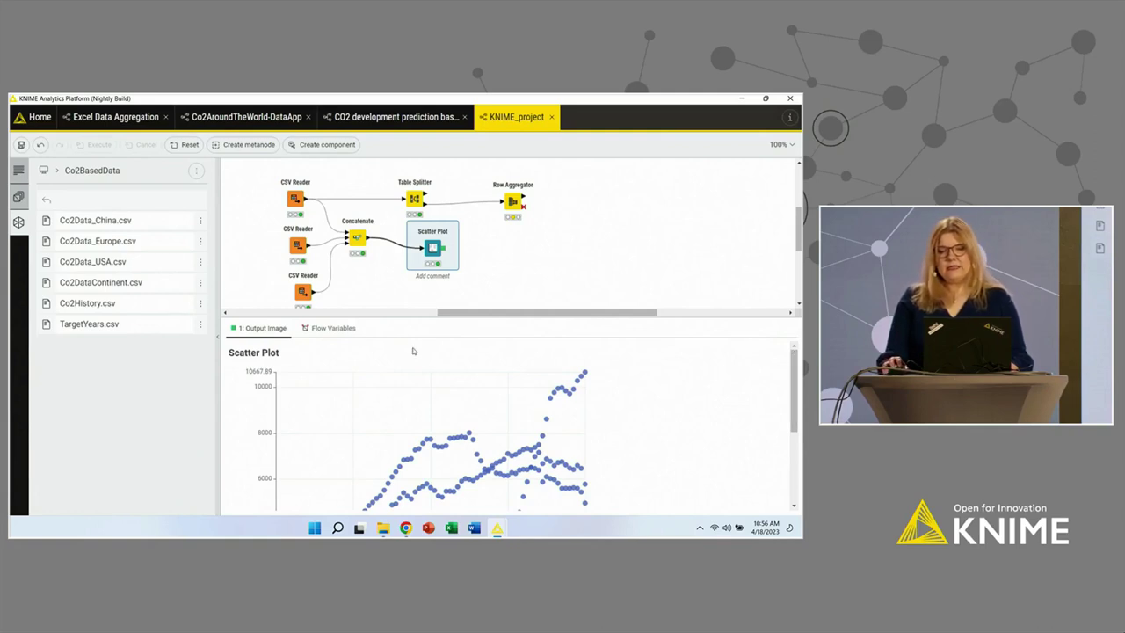
mouse_move(429, 247)
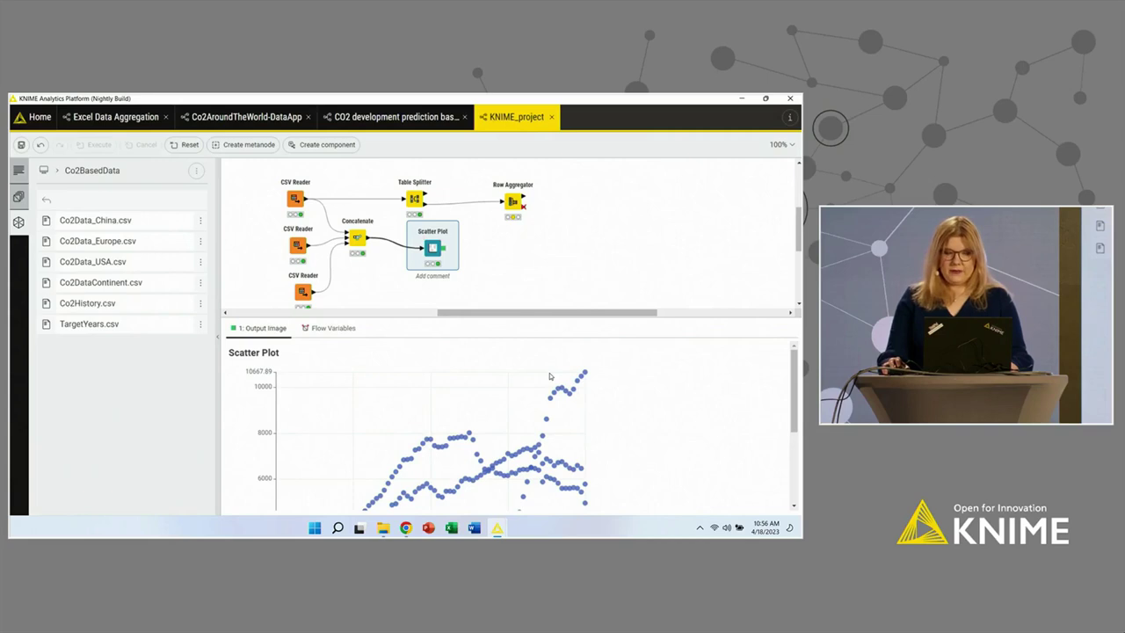
Step: Turn off the Generate image option in the Scatter Plot node's settings
right_click(441, 249)
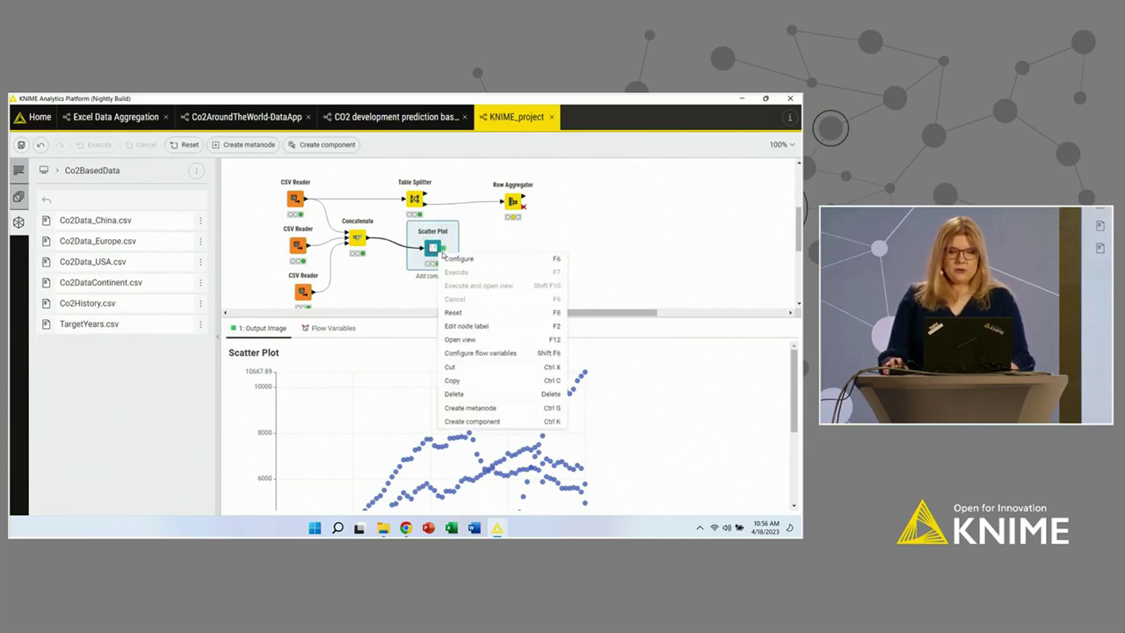
left_click(450, 260)
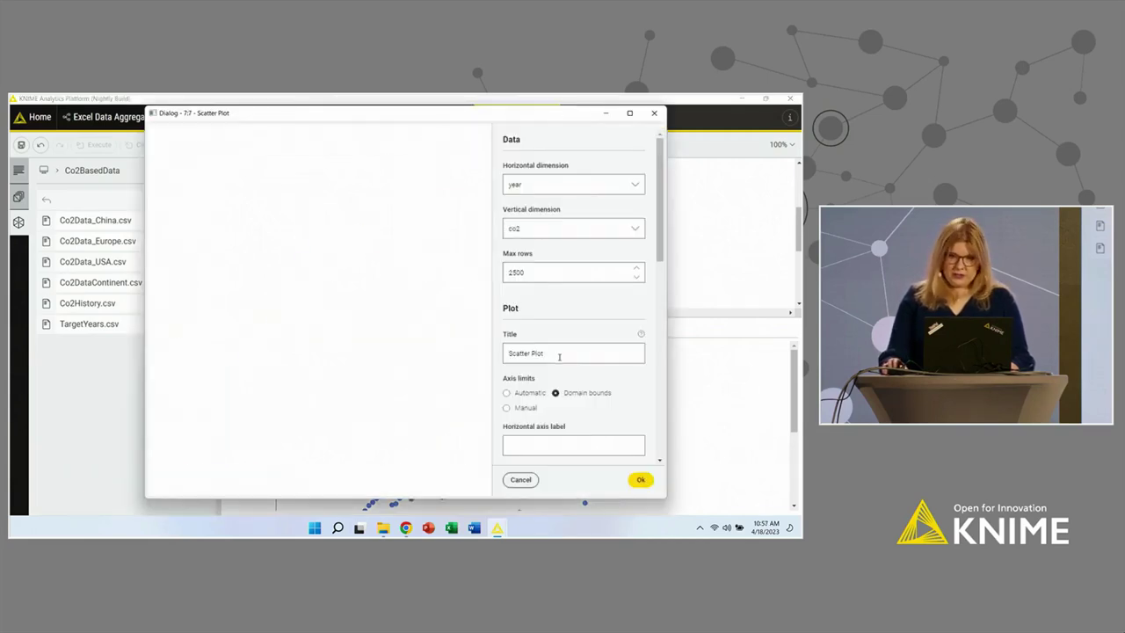
scroll(563, 360, "down", 10)
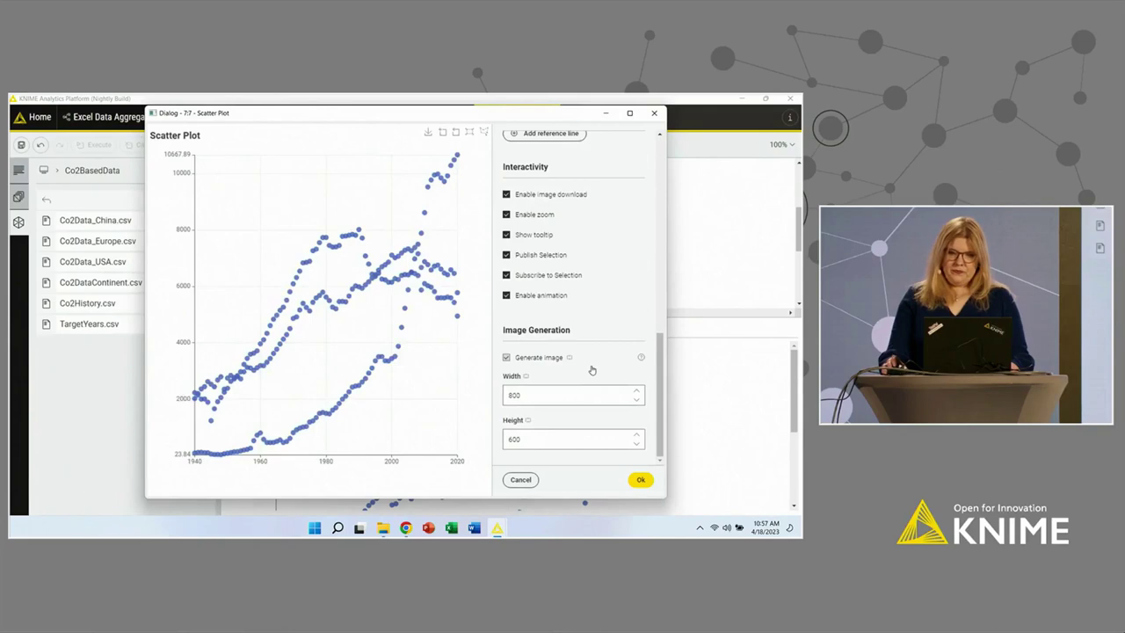
left_click(547, 360)
left_click(641, 479)
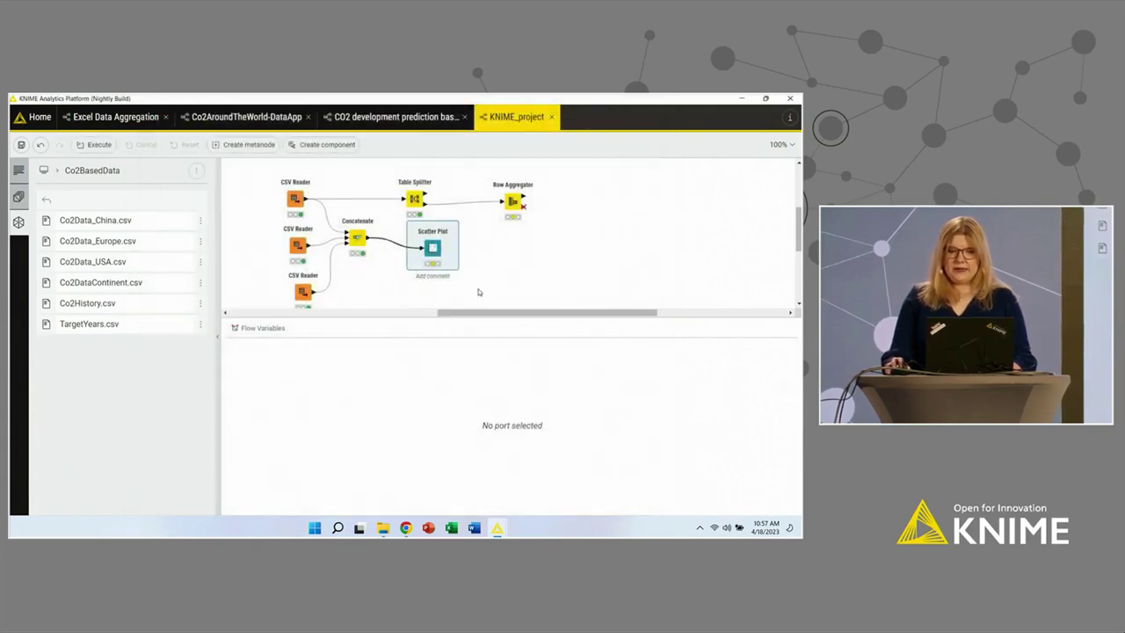
Step: Re-execute the Scatter Plot node, then select it together with the Concatenate node
right_click(433, 249)
left_click(447, 270)
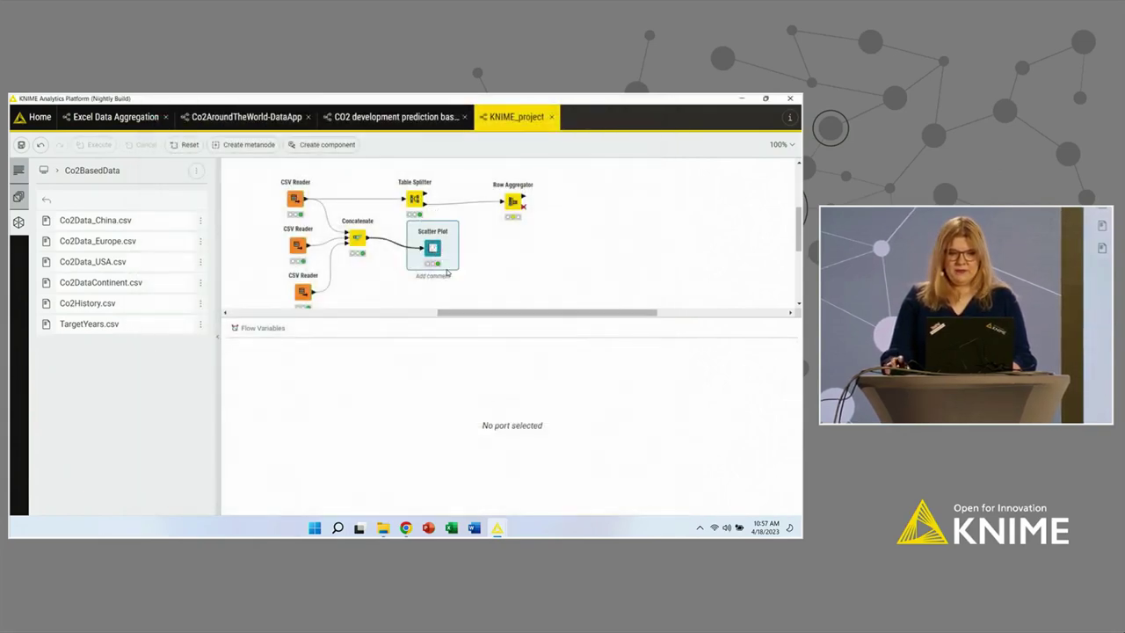
mouse_move(432, 248)
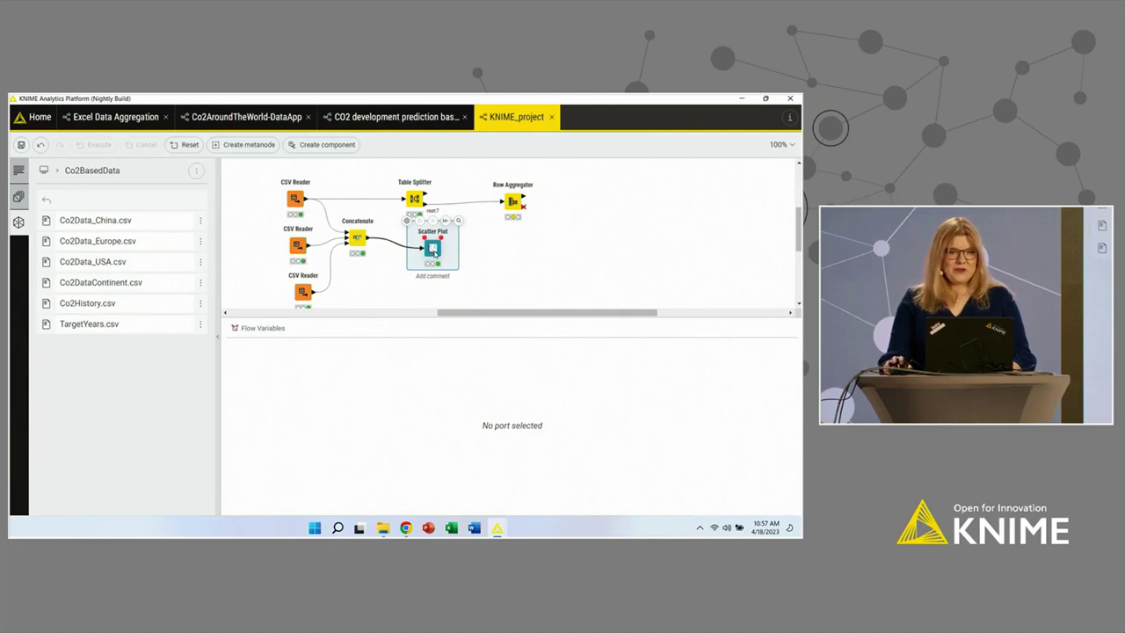
right_click(436, 252)
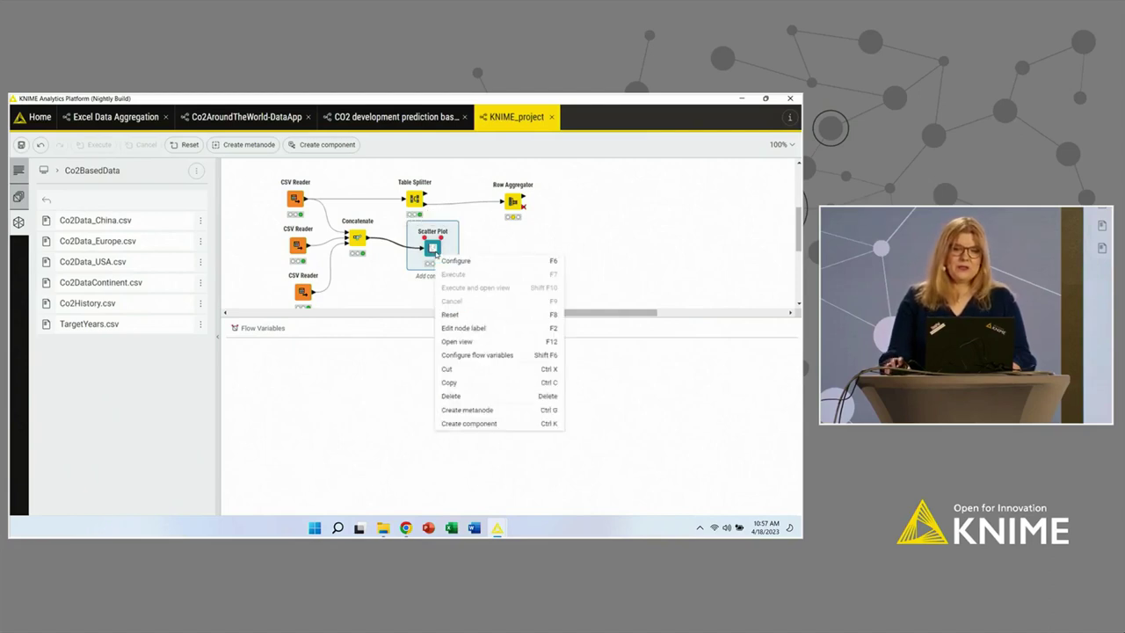
key("Escape")
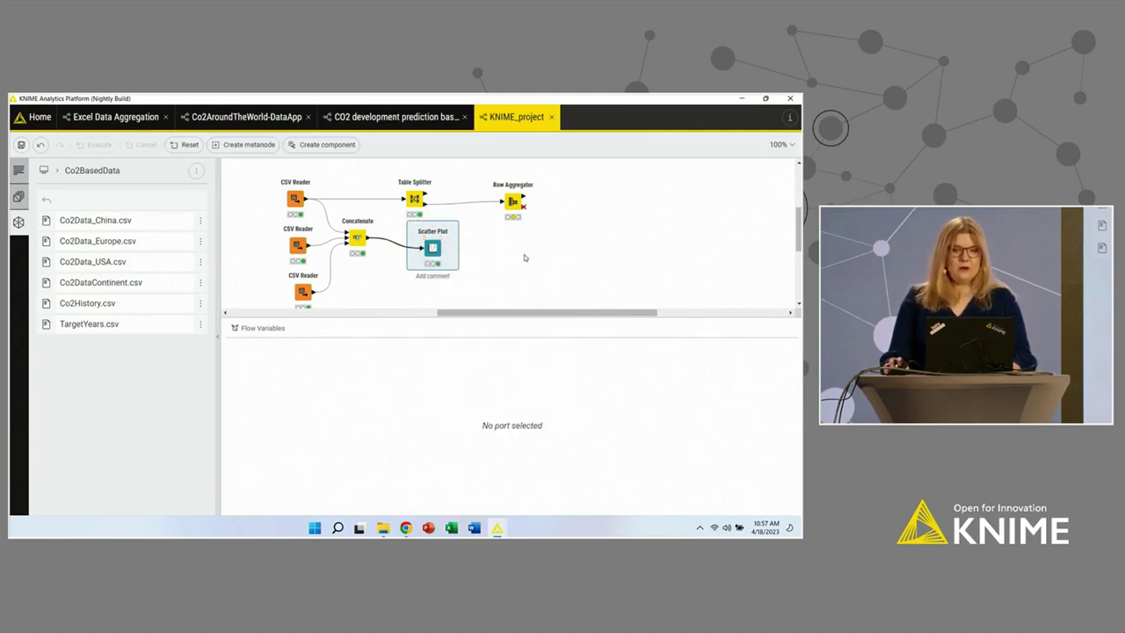
left_click_drag(491, 278, 336, 211)
Step: Wrap the selected Concatenate and Scatter Plot nodes into a component named 'DataApp', accepting the node reset
right_click(356, 240)
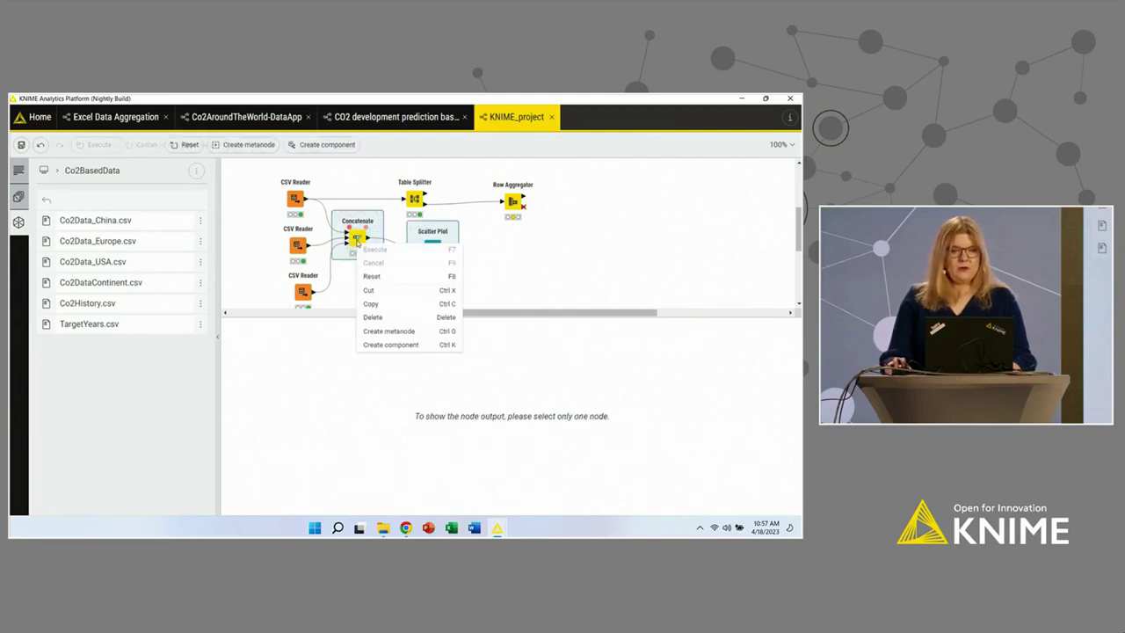
left_click(392, 345)
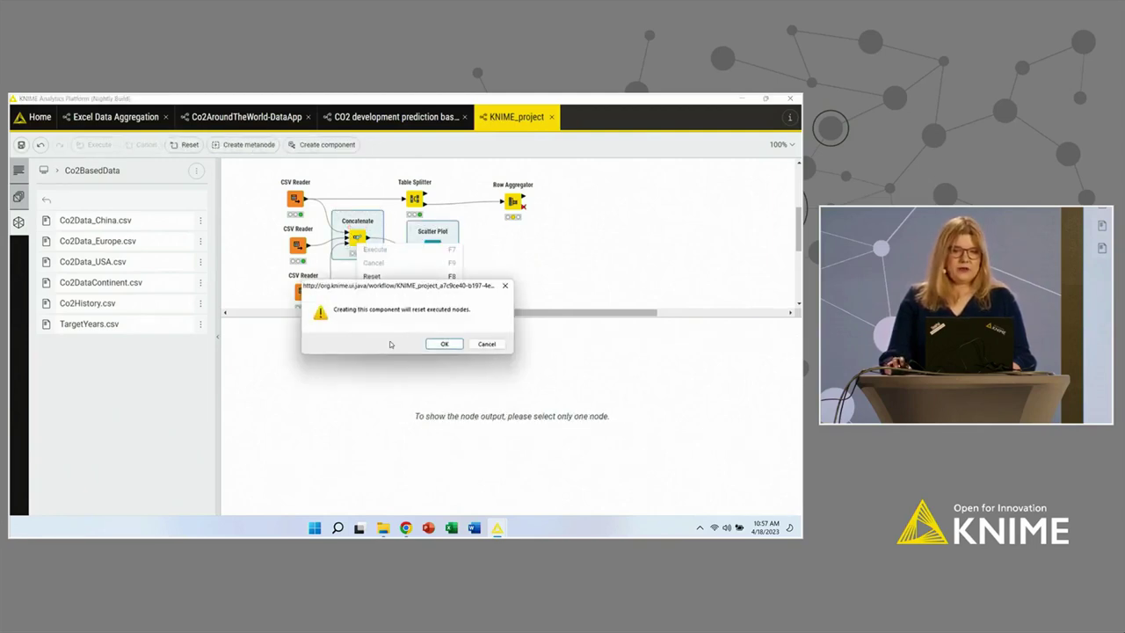
key("Return")
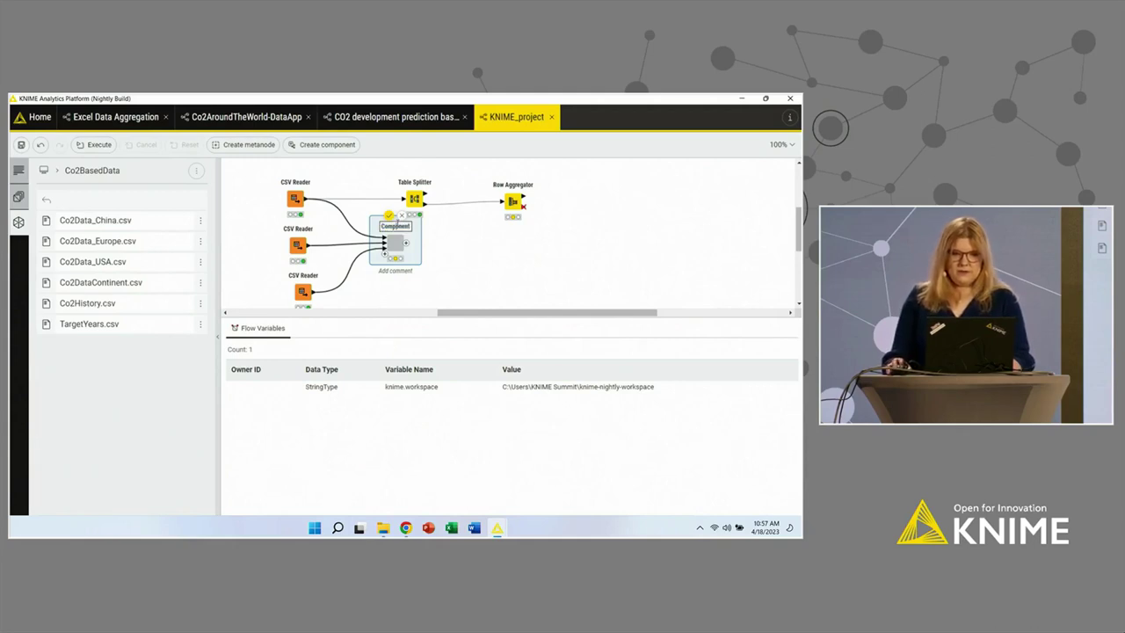
scroll(397, 225, "up", 1)
type("DataApp")
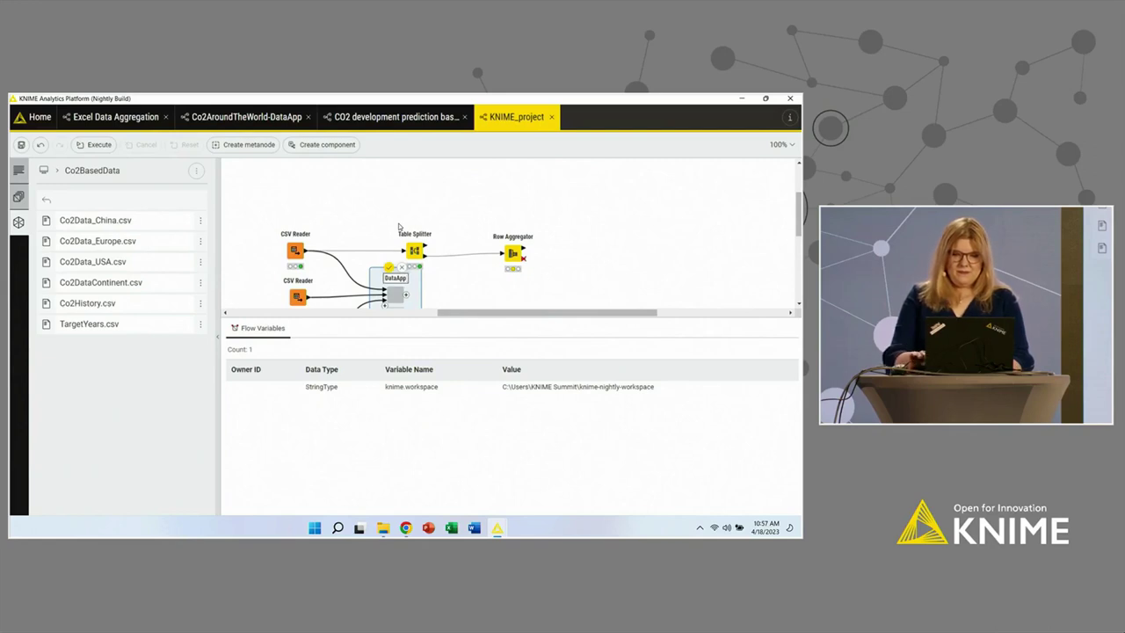
key("Return")
scroll(398, 246, "down", 1)
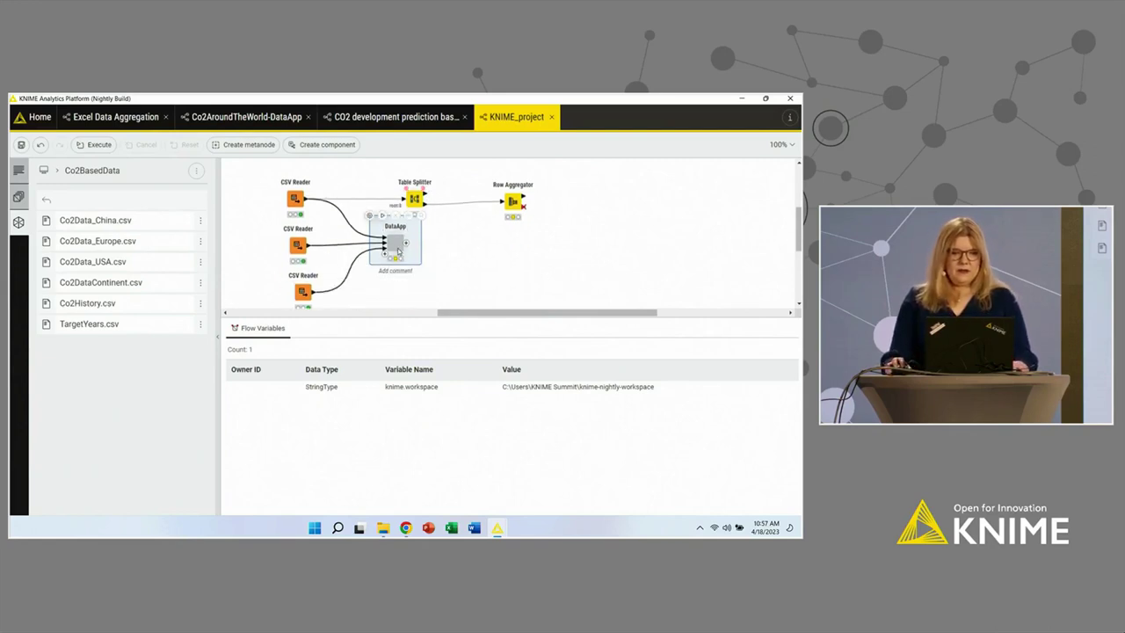
Step: Execute the DataApp component, view its co2-by-year scatter plot, then close the view
left_click(381, 216)
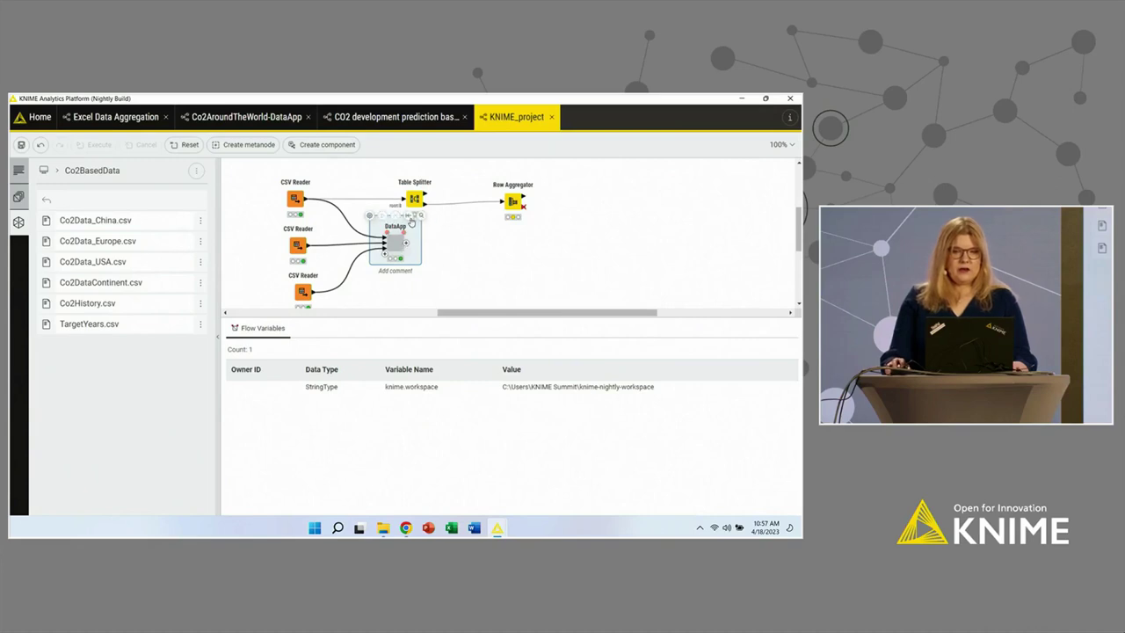
left_click(422, 216)
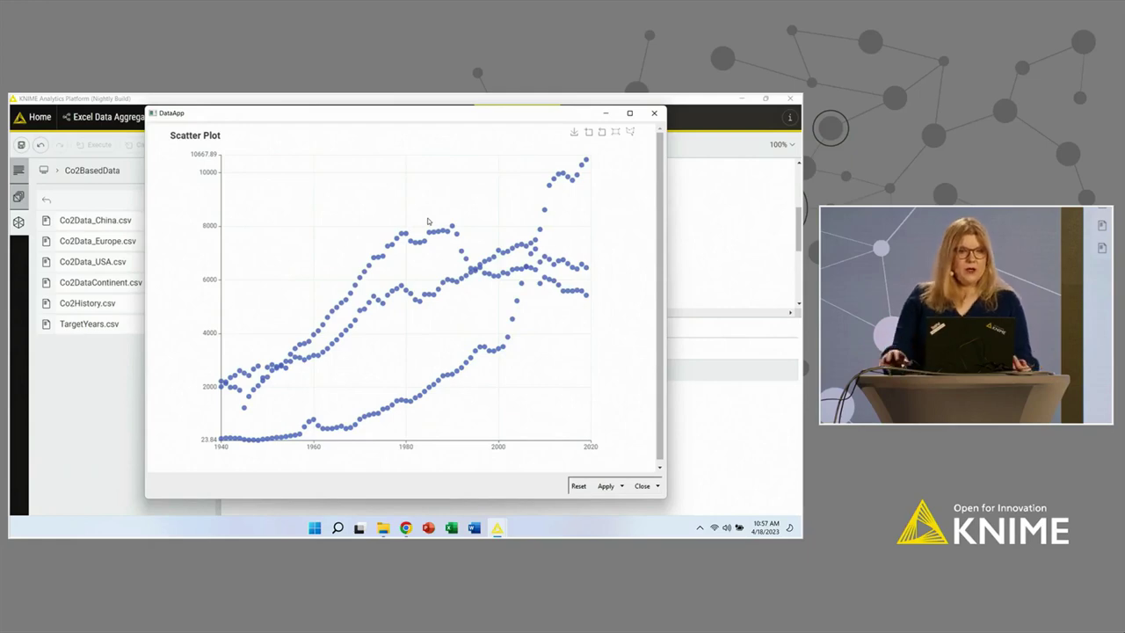
mouse_move(430, 251)
key("alt+F4")
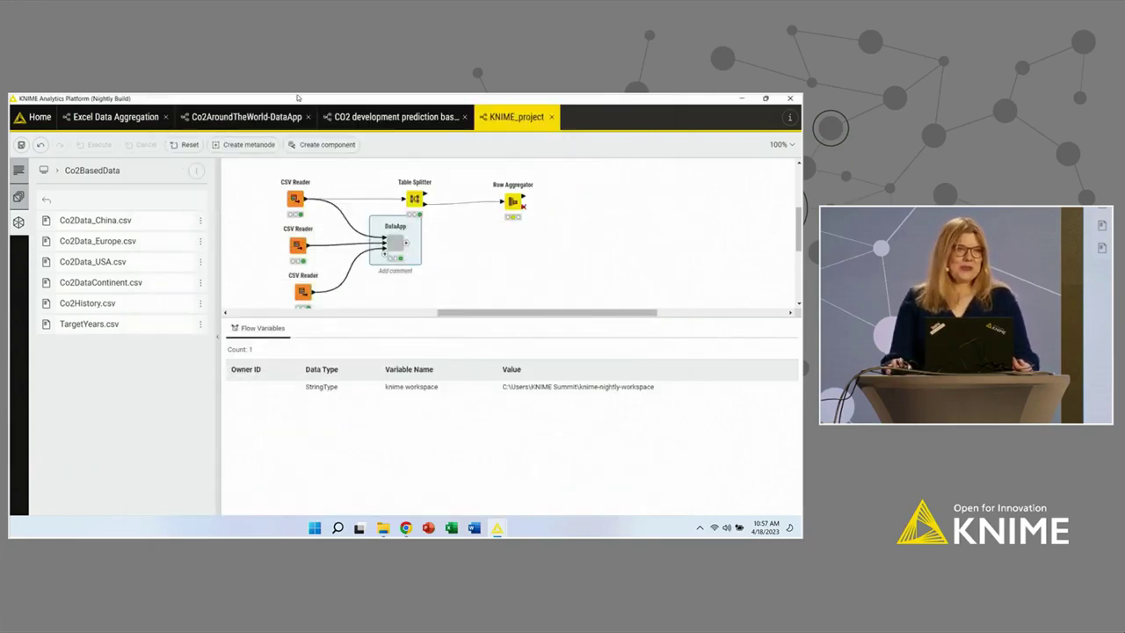
Step: Open the Co 2 Around the World component in Co2AroundTheWorld-DataApp, zoomed out to 36%
left_click(253, 119)
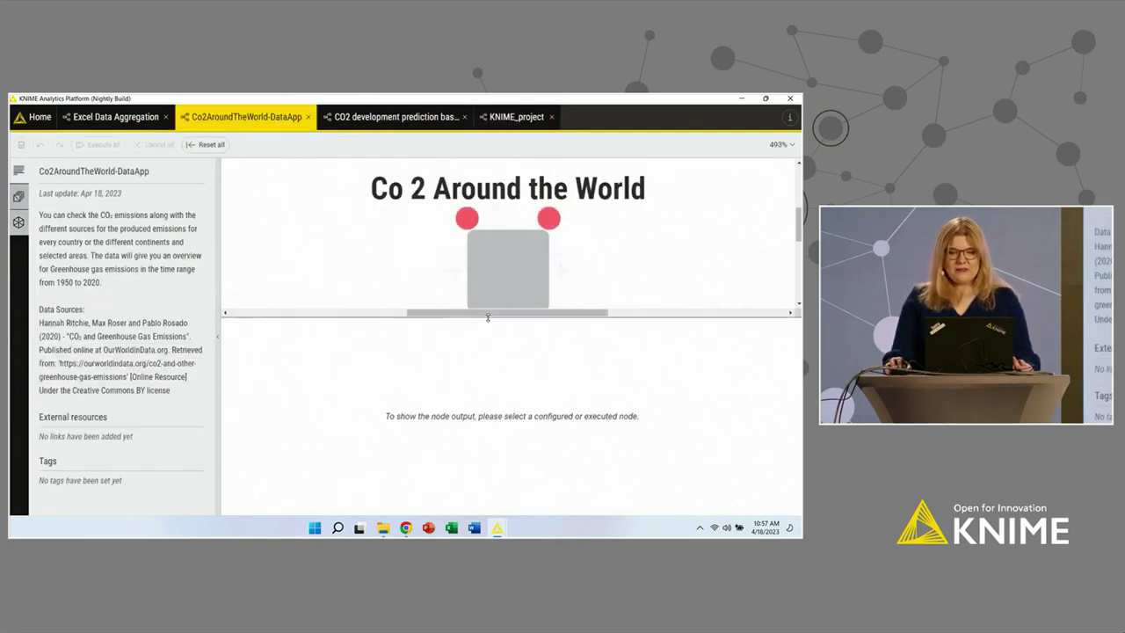
right_click(521, 285)
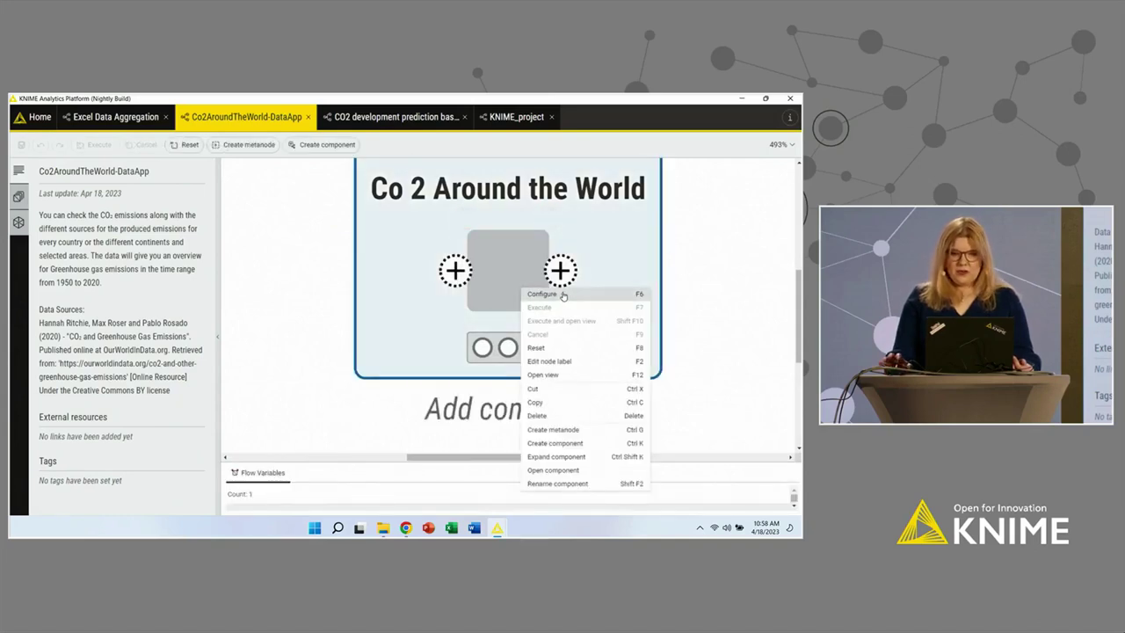
left_click(595, 472)
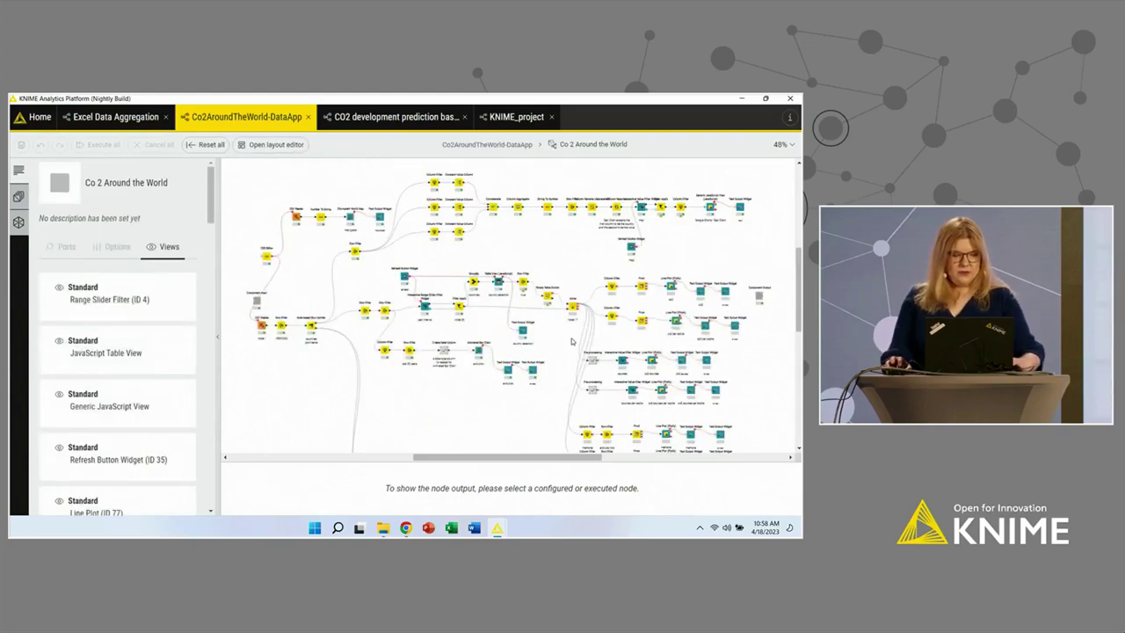
scroll(571, 341, "down", 3)
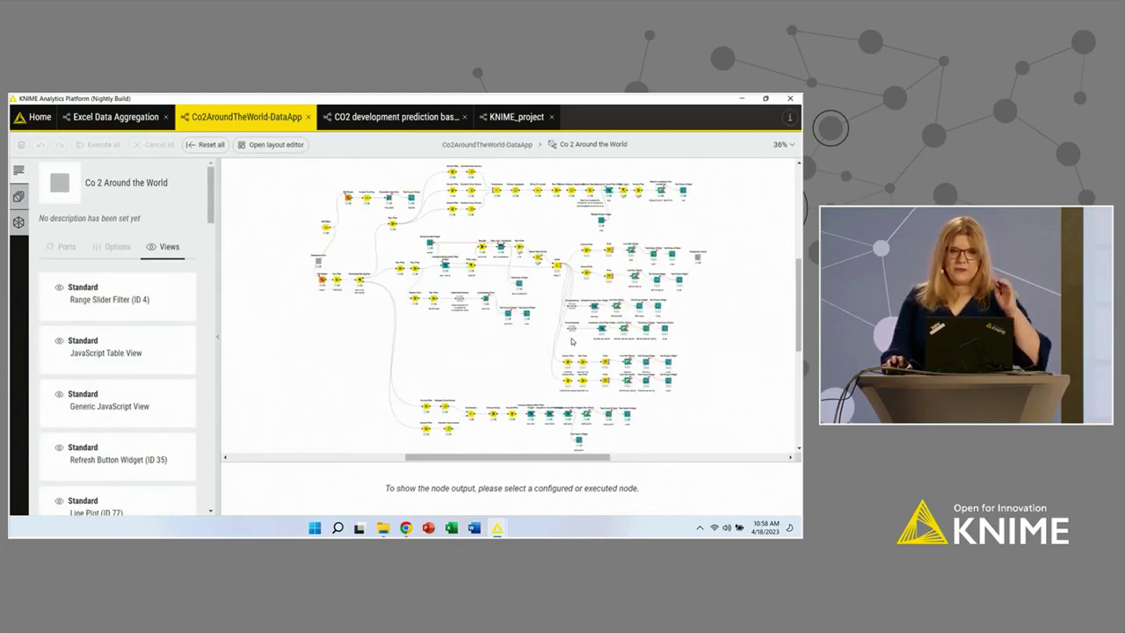